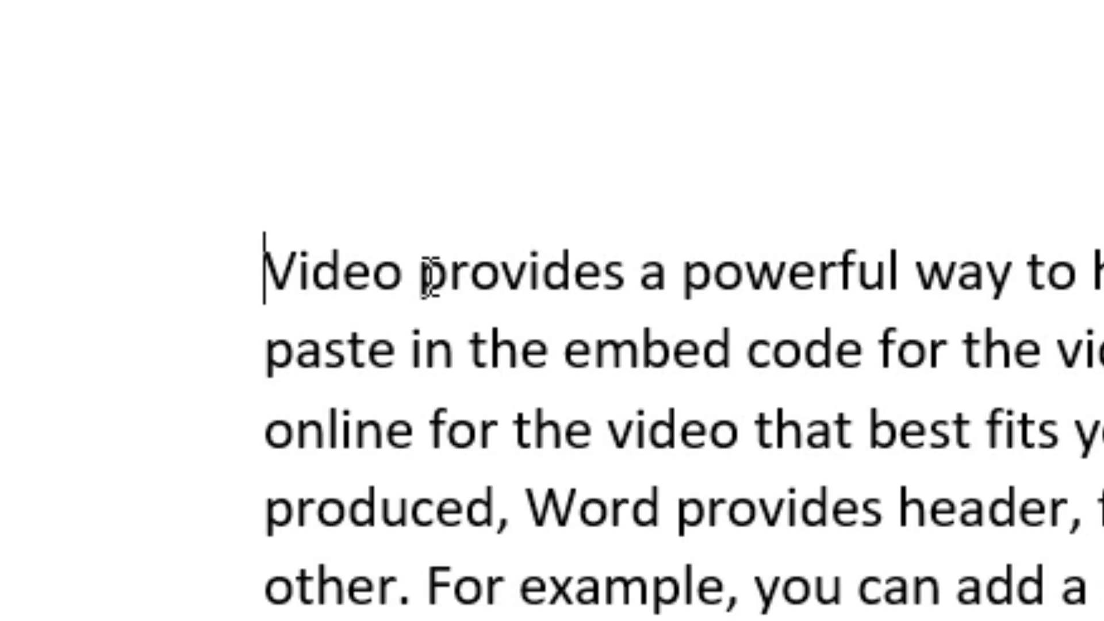
- Cut the word "provides" from the first sentence of the first paragraph
{"action": "left_click_drag", "start_coordinate": [428, 276], "coordinate": [632, 278]}
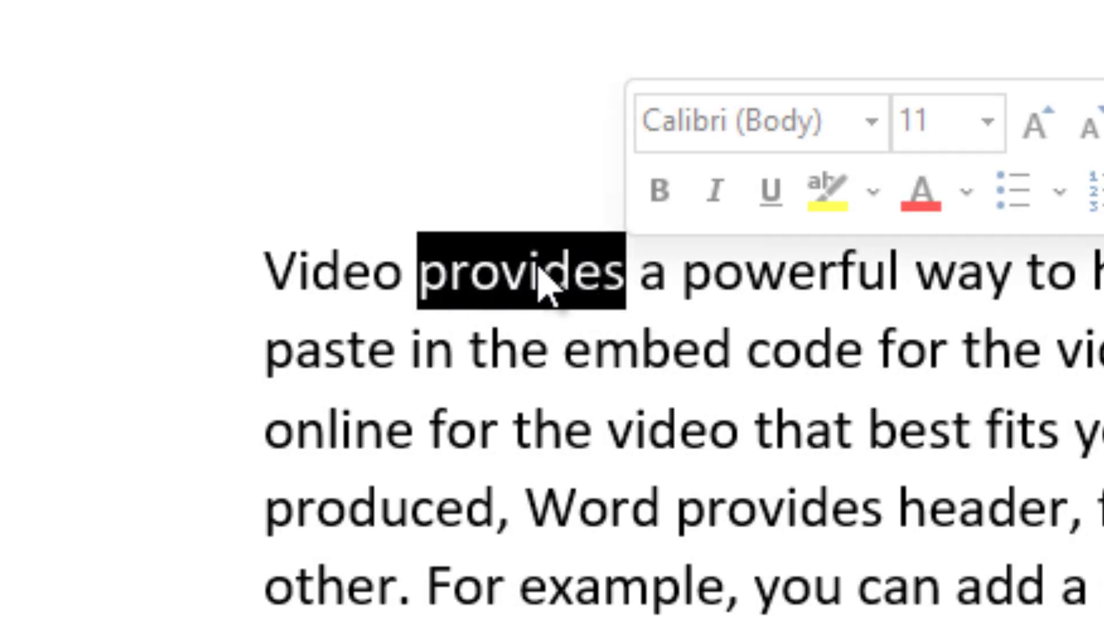
{"action": "left_click", "coordinate": [498, 280]}
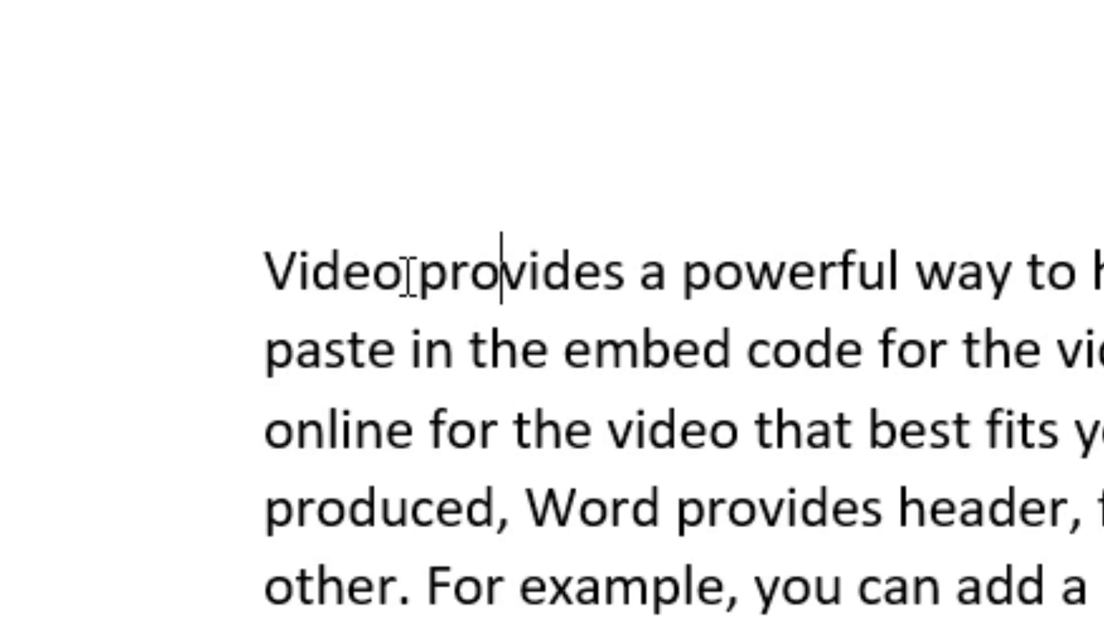
{"action": "left_click_drag", "start_coordinate": [409, 276], "coordinate": [567, 295]}
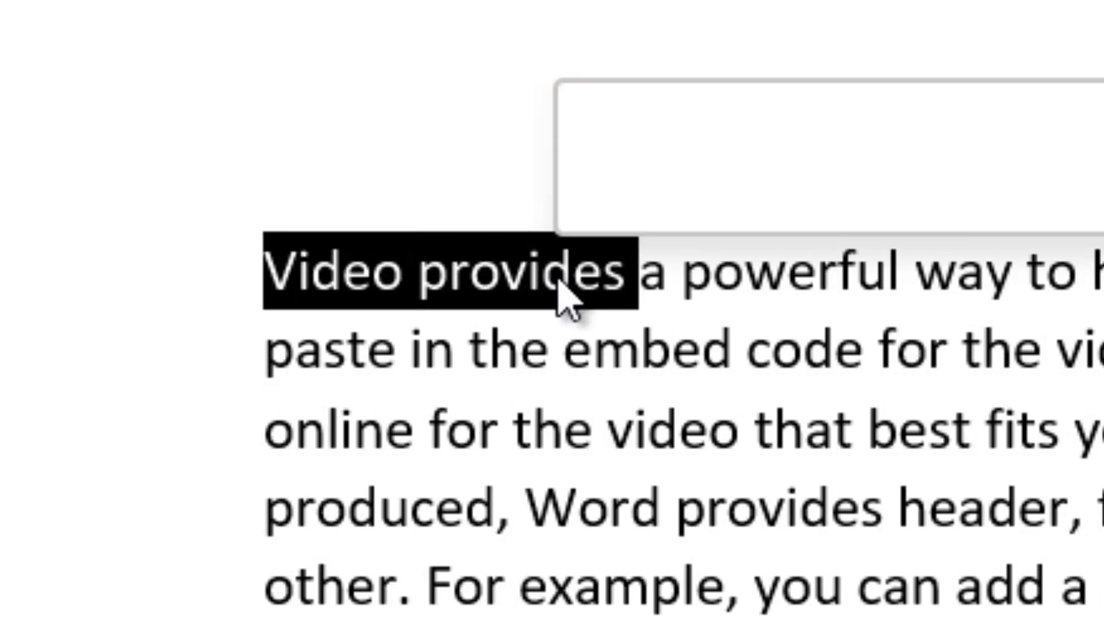
{"action": "left_click", "coordinate": [469, 292]}
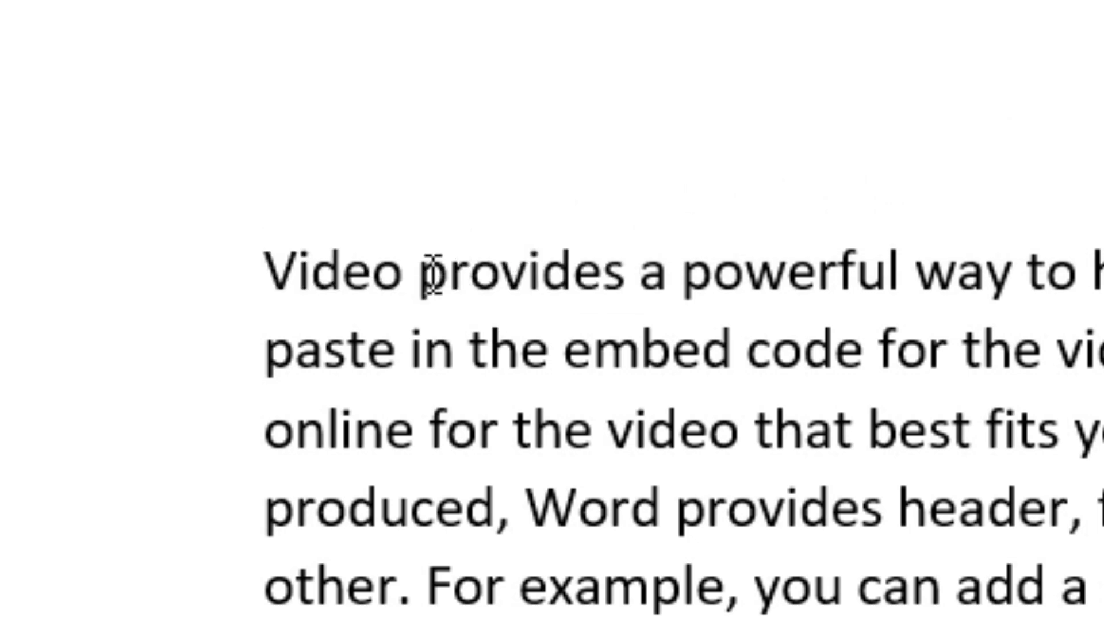
{"action": "left_click_drag", "start_coordinate": [431, 275], "coordinate": [633, 286]}
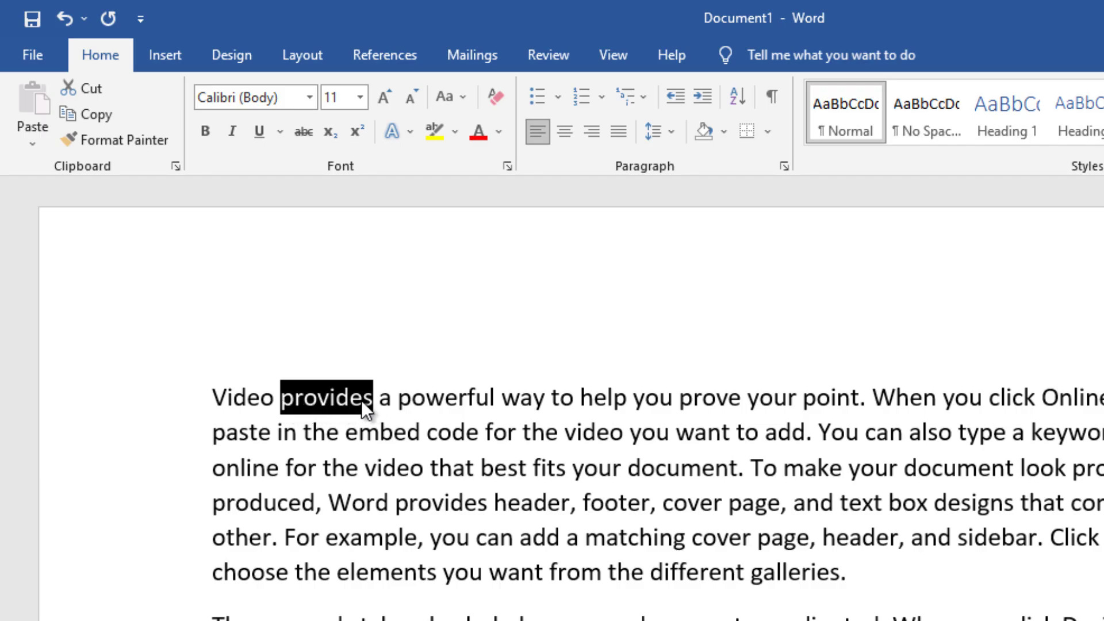
{"action": "left_click", "coordinate": [88, 86]}
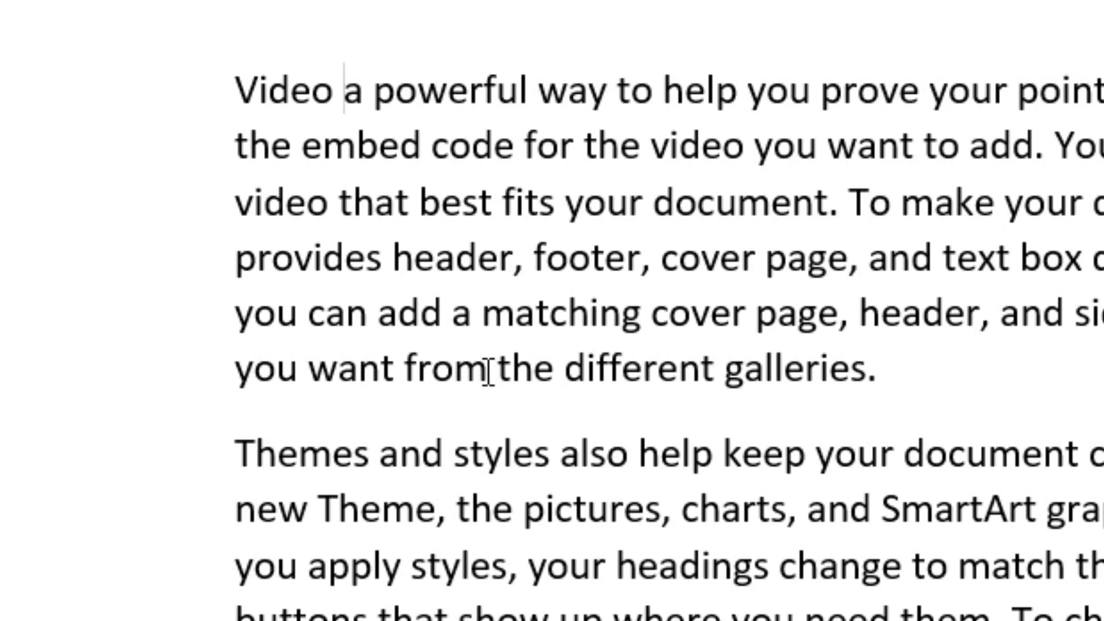
- Paste the cut word "provides" after "from" in the last line of the first paragraph
{"action": "left_click", "coordinate": [488, 373]}
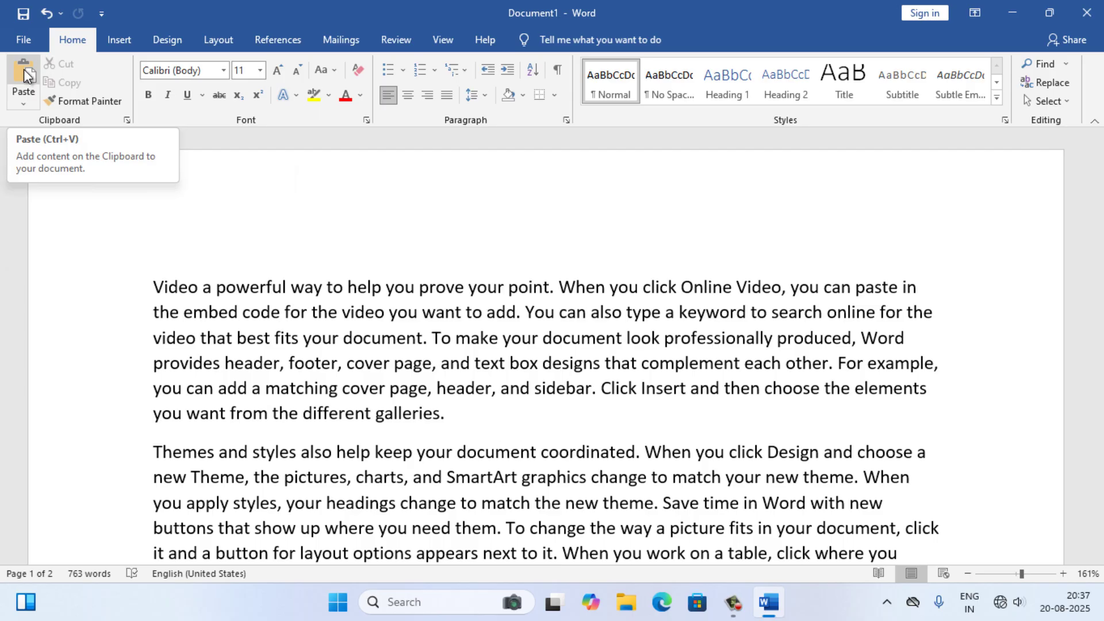
{"action": "left_click", "coordinate": [32, 96]}
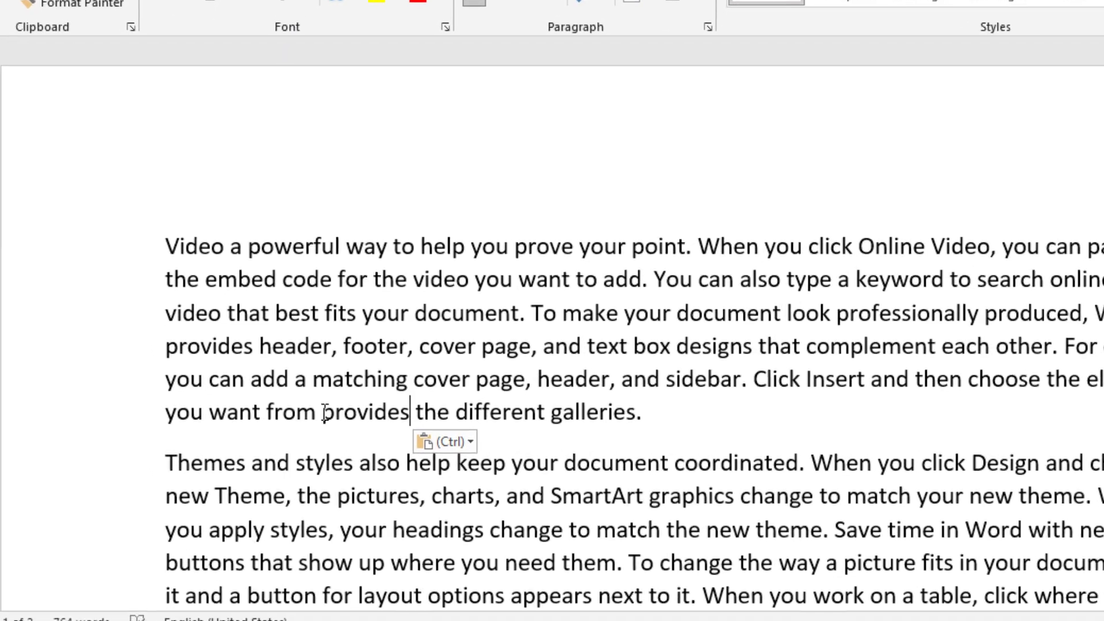
{"action": "left_click_drag", "start_coordinate": [273, 413], "coordinate": [298, 413]}
{"action": "left_click_drag", "start_coordinate": [378, 412], "coordinate": [437, 412]}
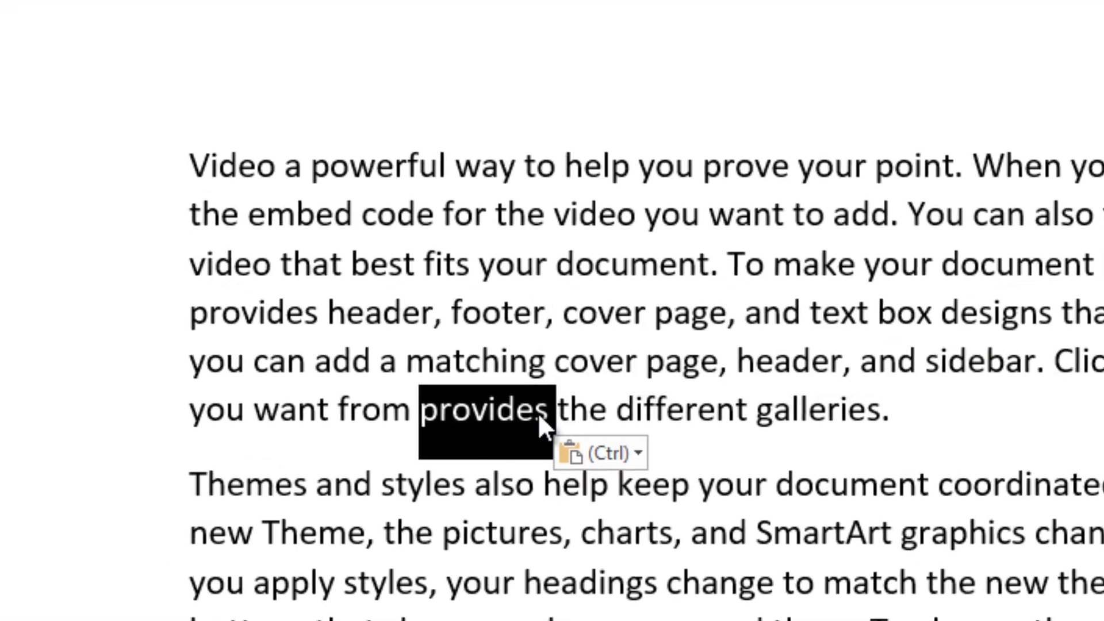
{"action": "left_click", "coordinate": [543, 425]}
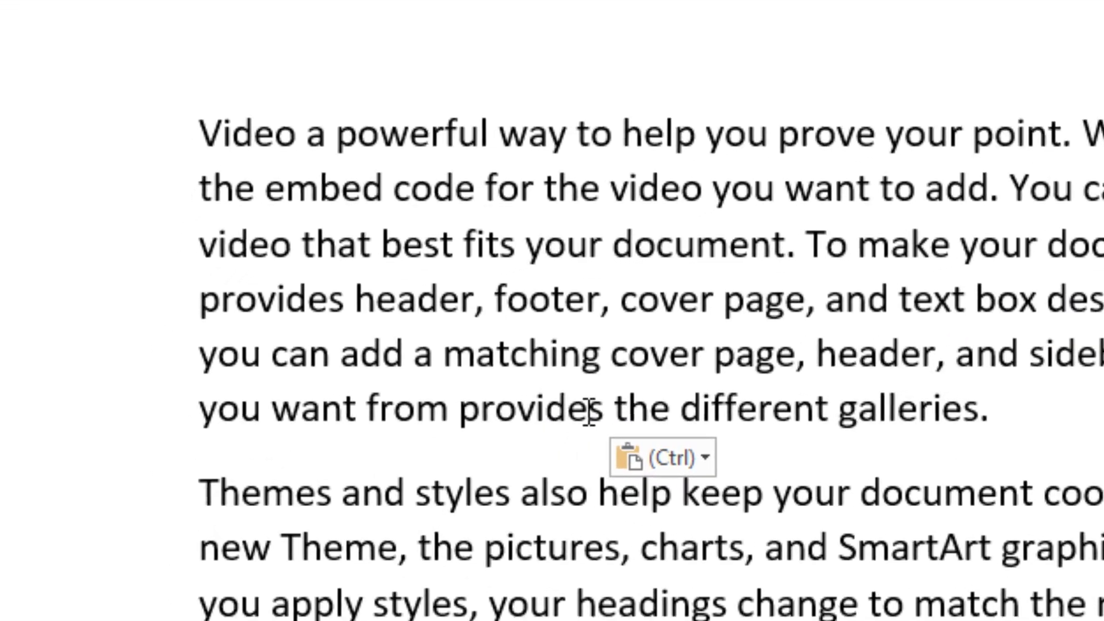
- Undo the paste and the cut of the word "provides"
{"action": "left_click", "coordinate": [330, 131]}
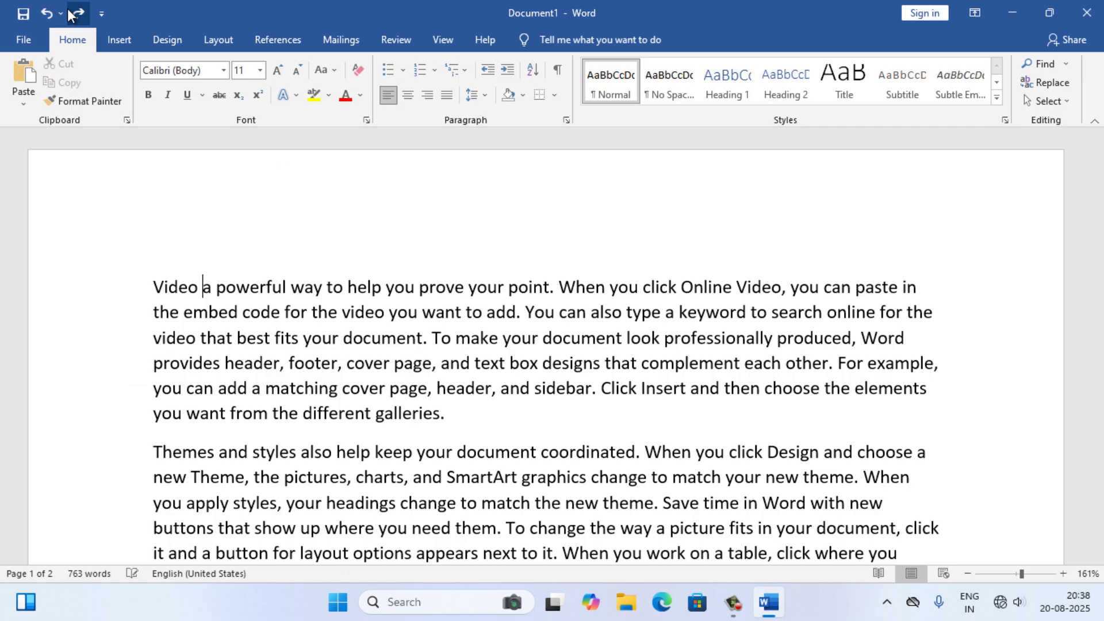
{"action": "left_click", "coordinate": [236, 72]}
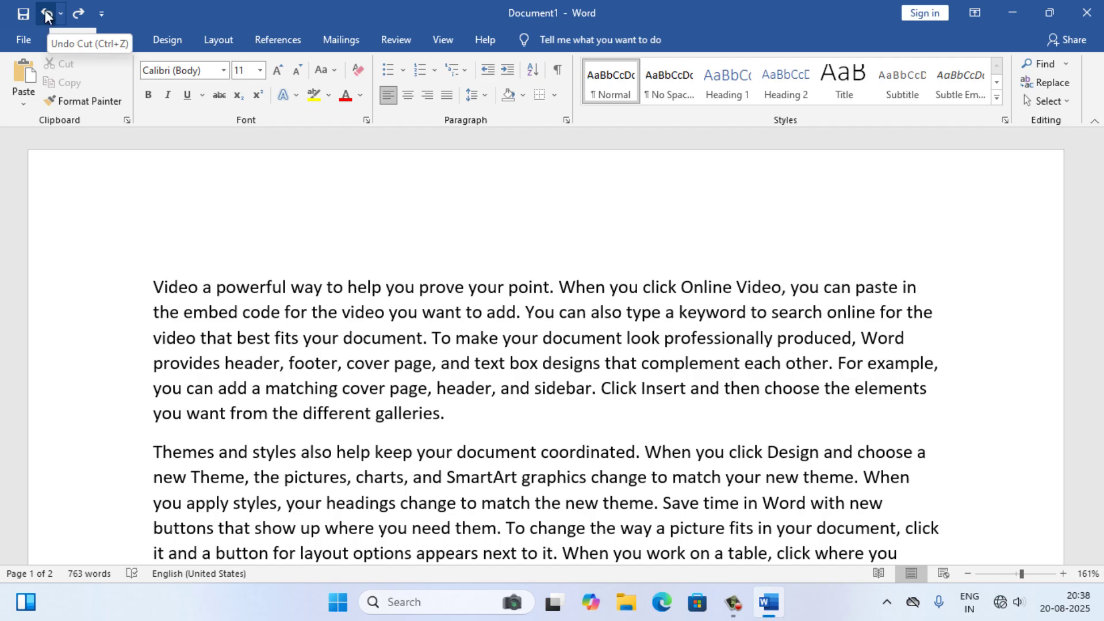
{"action": "left_click", "coordinate": [44, 15]}
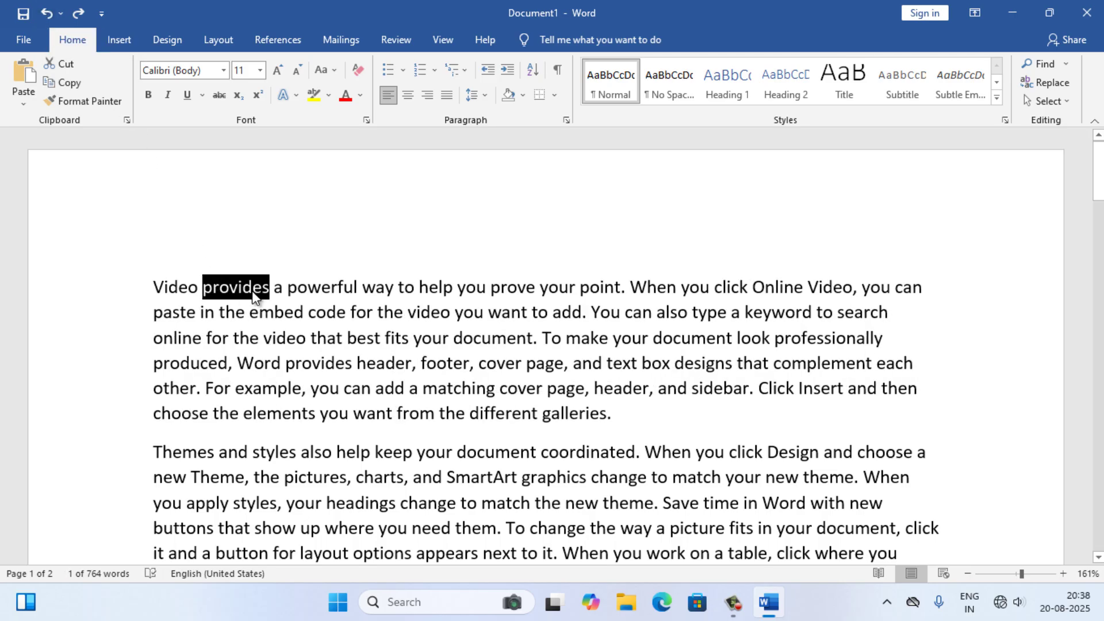
{"action": "left_click", "coordinate": [239, 293]}
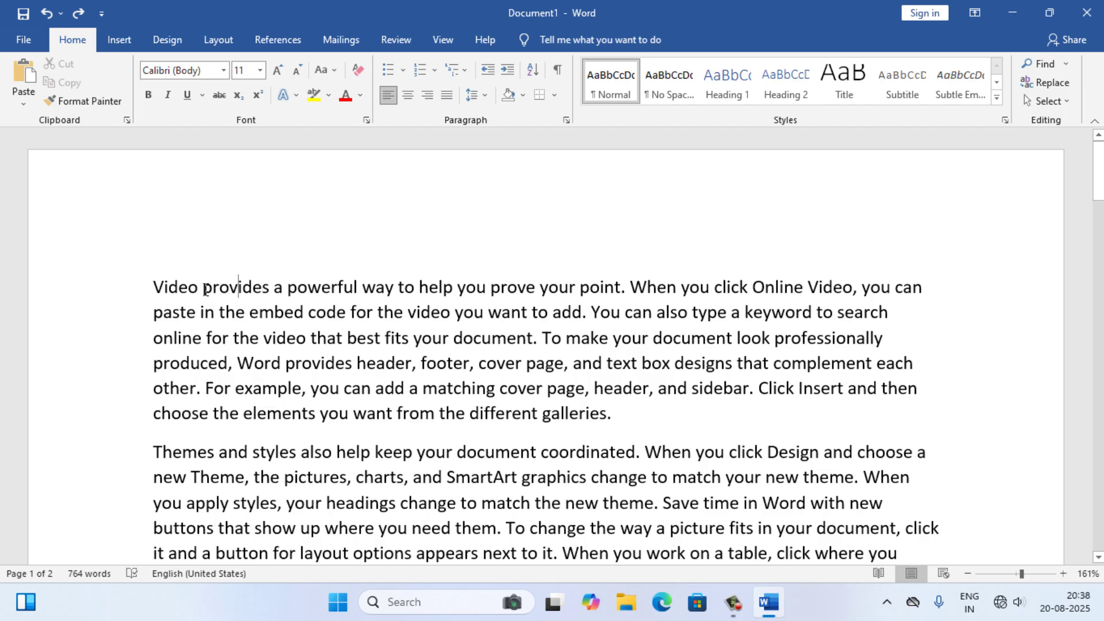
- Copy the word "provides" from the first sentence and paste it at the end of the first paragraph
{"action": "left_click_drag", "start_coordinate": [204, 288], "coordinate": [269, 292]}
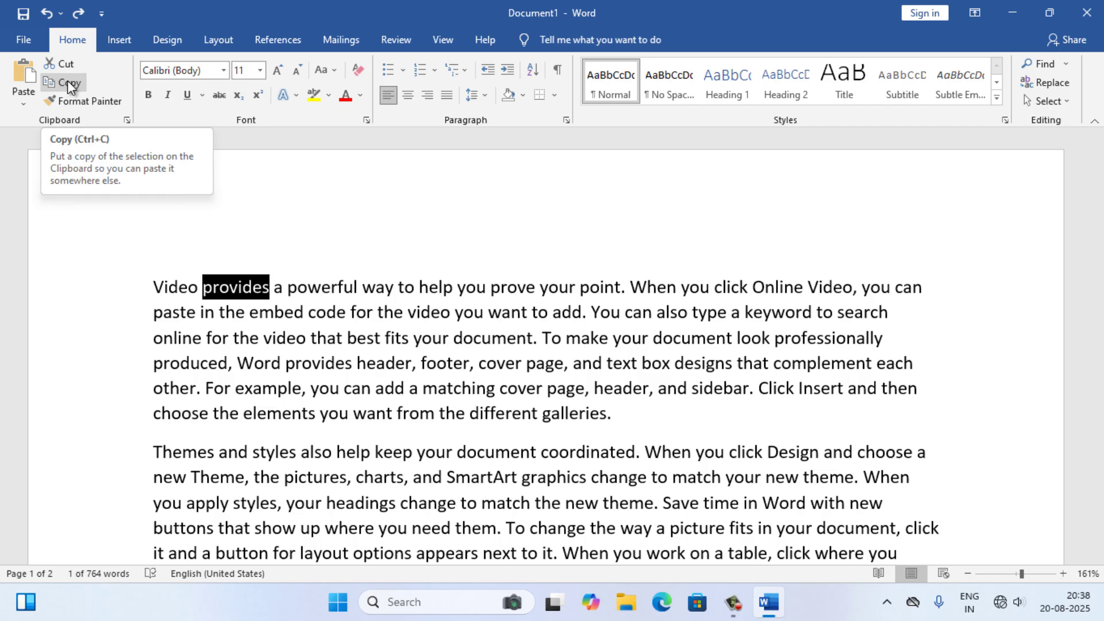
{"action": "left_click", "coordinate": [67, 83]}
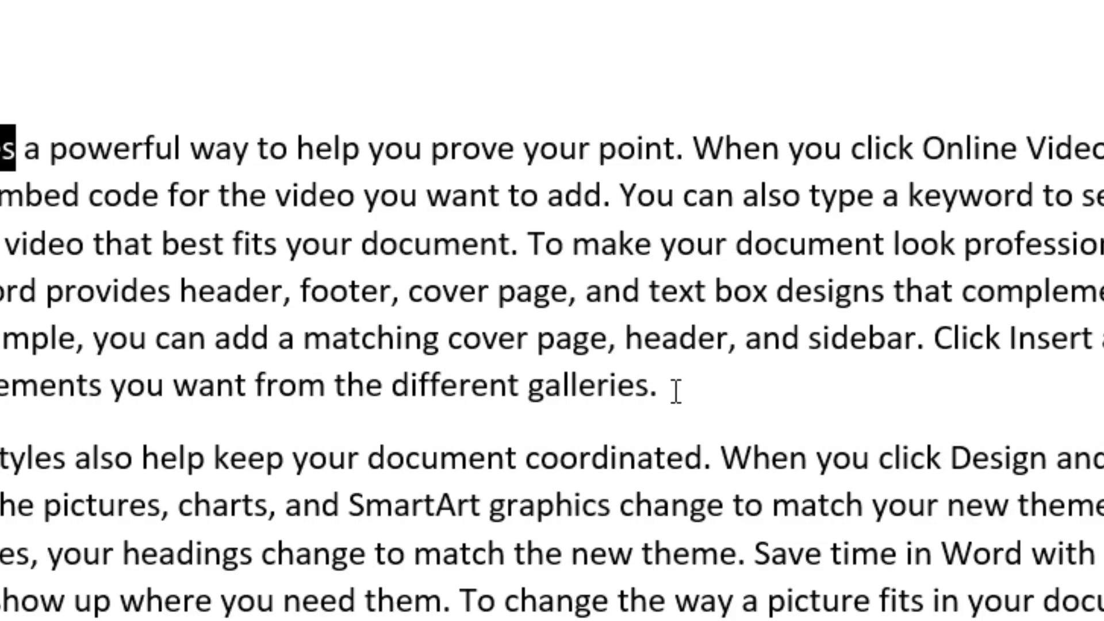
{"action": "left_click", "coordinate": [674, 391]}
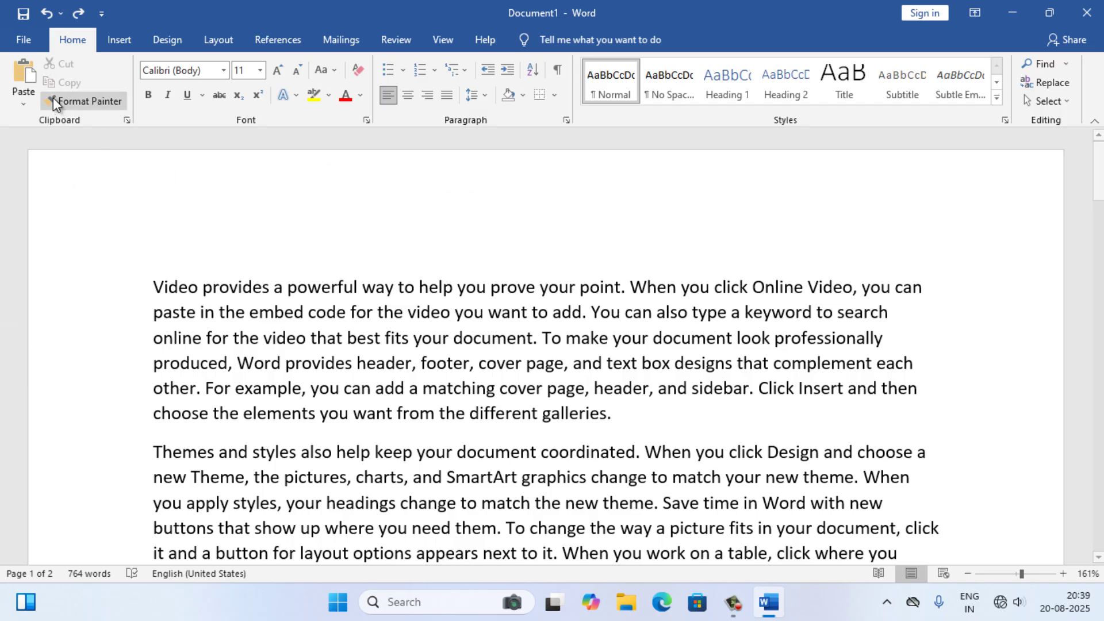
{"action": "left_click", "coordinate": [25, 72]}
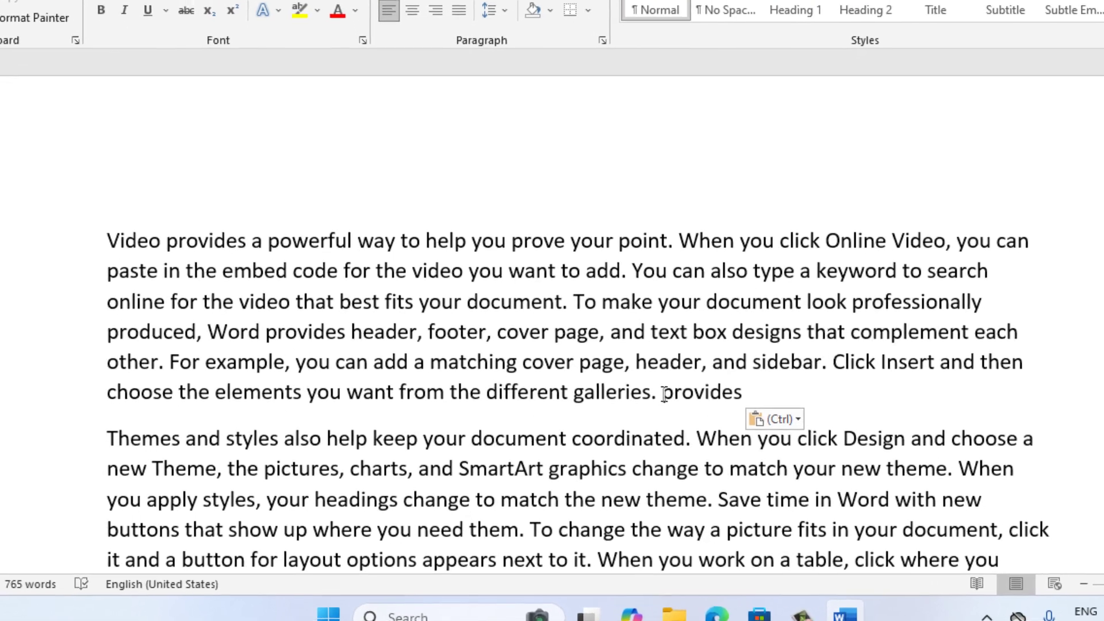
{"action": "left_click_drag", "start_coordinate": [649, 398], "coordinate": [726, 398]}
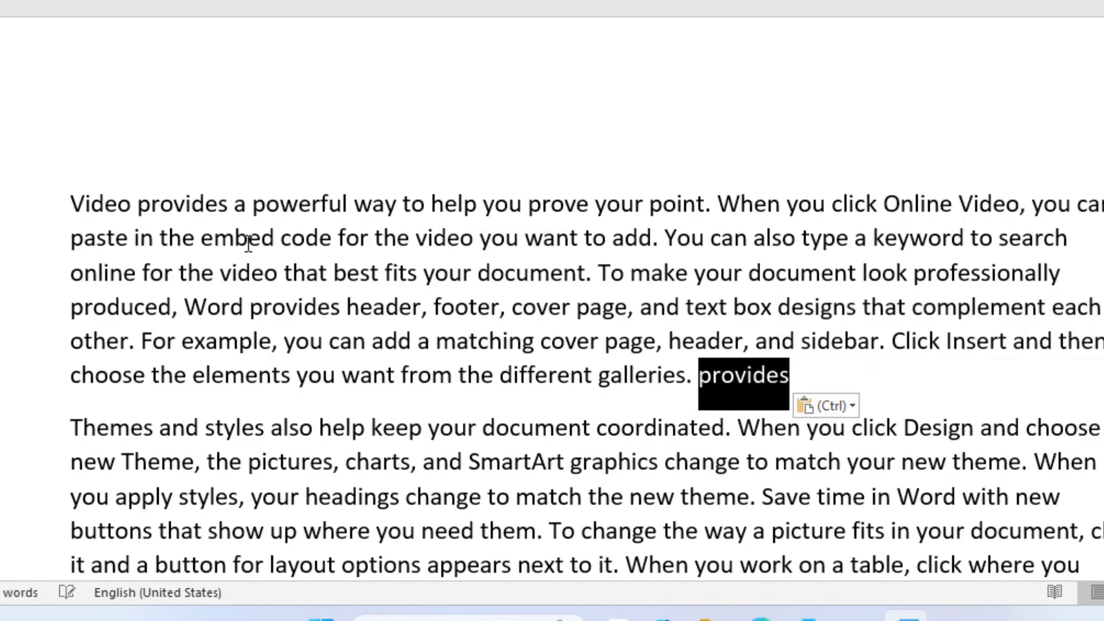
{"action": "left_click_drag", "start_coordinate": [140, 204], "coordinate": [234, 207]}
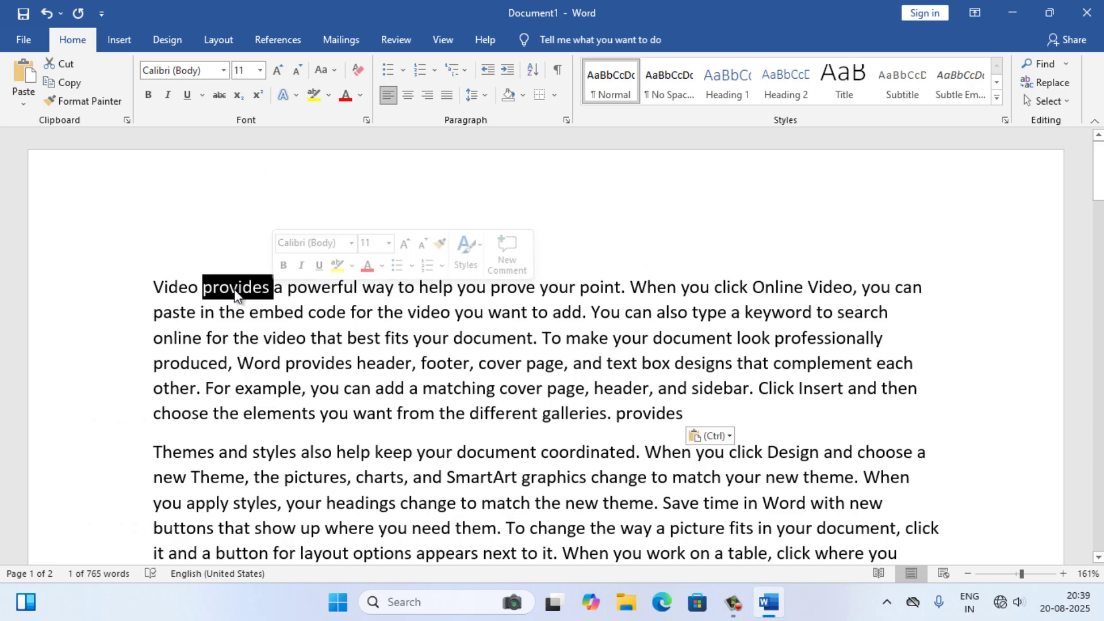
{"action": "left_click", "coordinate": [184, 204]}
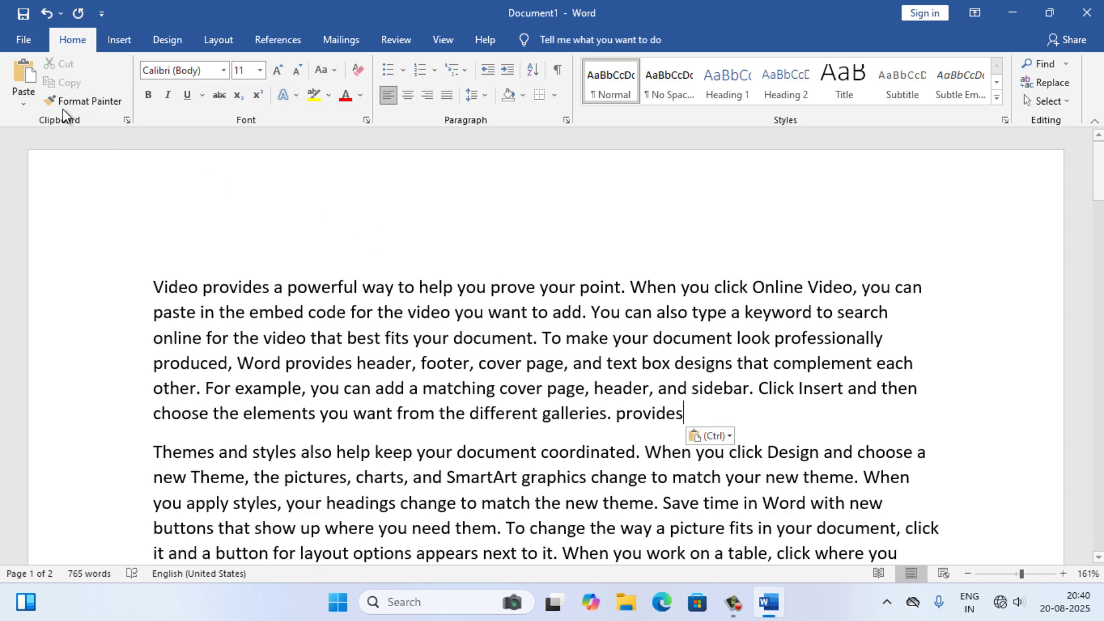
- Paste the copied word "provides" six more times at the end of the first paragraph
{"action": "left_click", "coordinate": [22, 68]}
{"action": "left_click", "coordinate": [21, 67]}
{"action": "left_click", "coordinate": [22, 68]}
{"action": "left_click", "coordinate": [22, 68]}
{"action": "left_click", "coordinate": [22, 65]}
{"action": "left_click", "coordinate": [22, 64]}
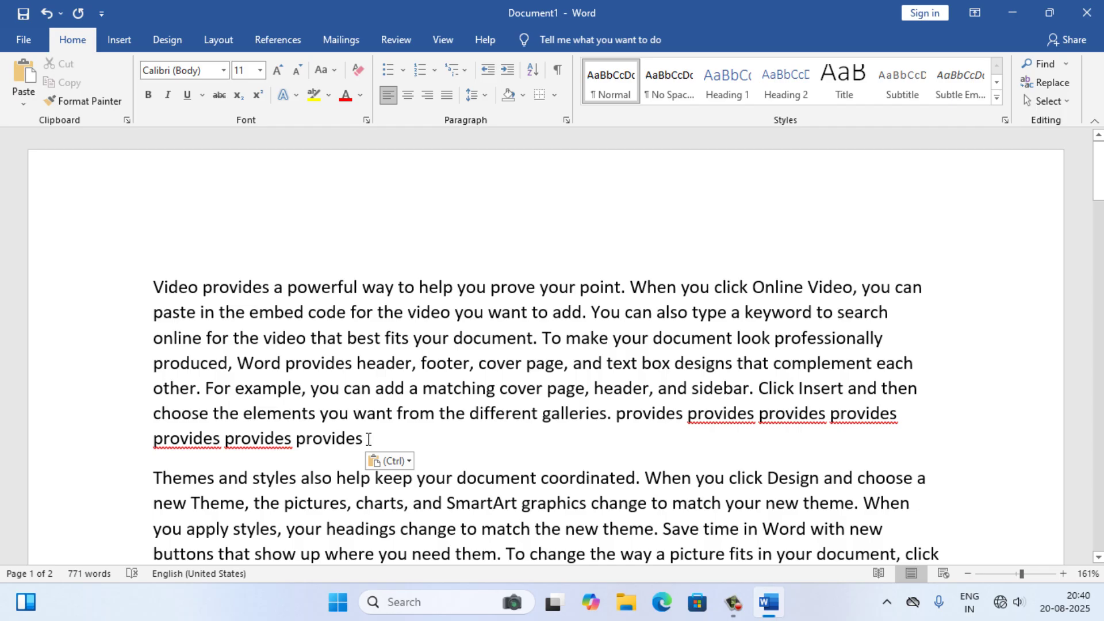
- Delete all the pasted copies of "provides" at the end of the first paragraph
{"action": "left_click_drag", "start_coordinate": [369, 438], "coordinate": [626, 422]}
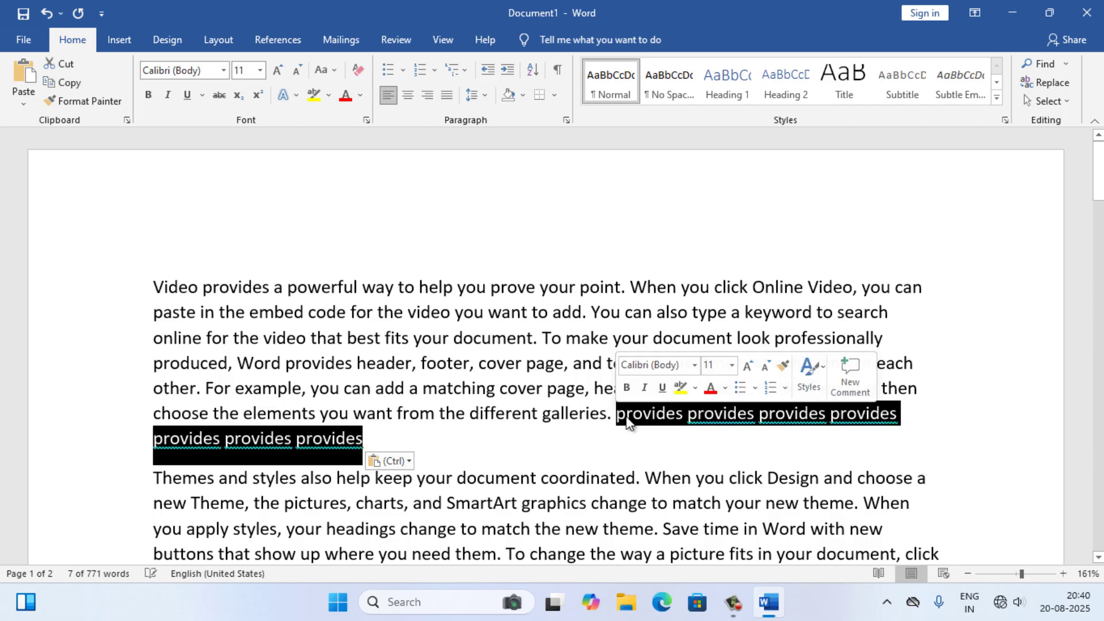
{"action": "key", "text": "Delete"}
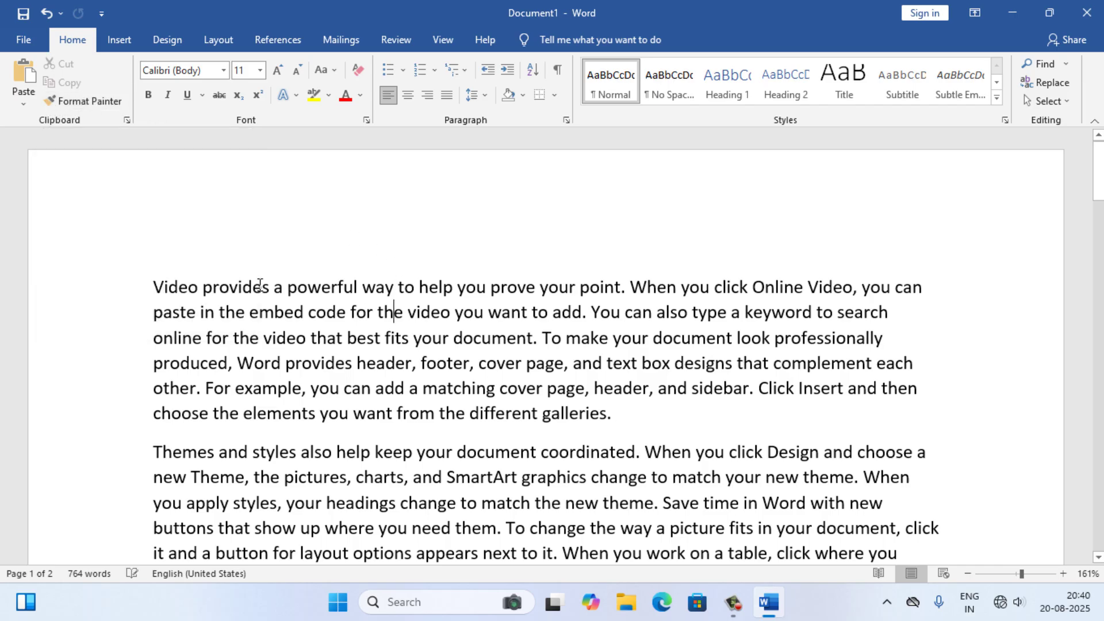
- Set the sentence "Video provides a powerful way to help you prove your point." in the Impact font at size 14
{"action": "left_click_drag", "start_coordinate": [161, 286], "coordinate": [601, 293]}
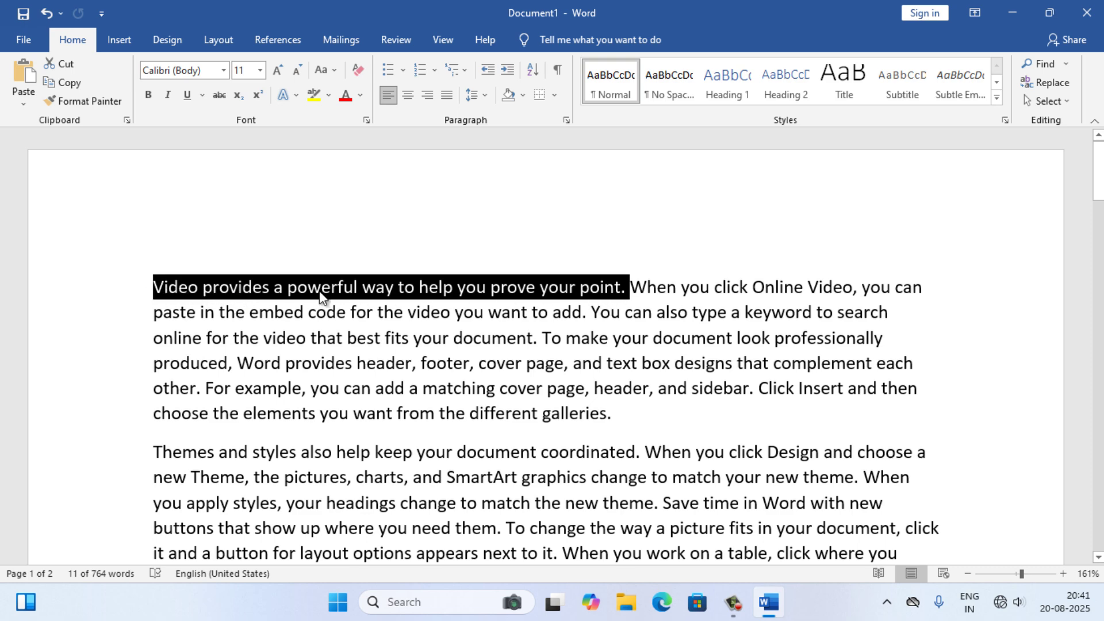
{"action": "left_click", "coordinate": [558, 289]}
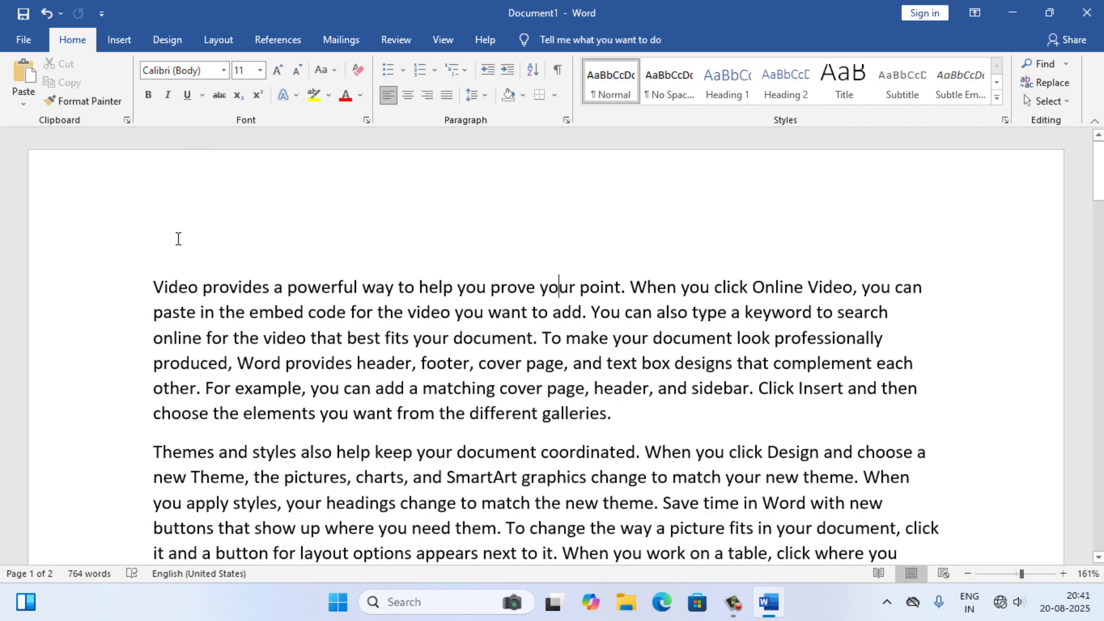
{"action": "left_click_drag", "start_coordinate": [154, 286], "coordinate": [629, 291]}
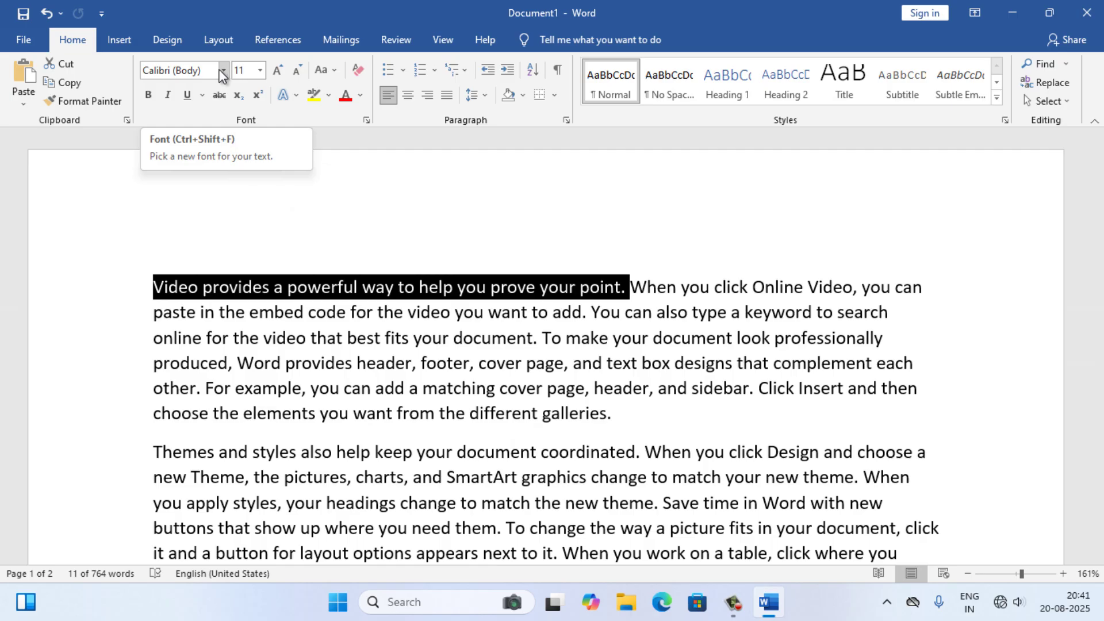
{"action": "left_click", "coordinate": [222, 72]}
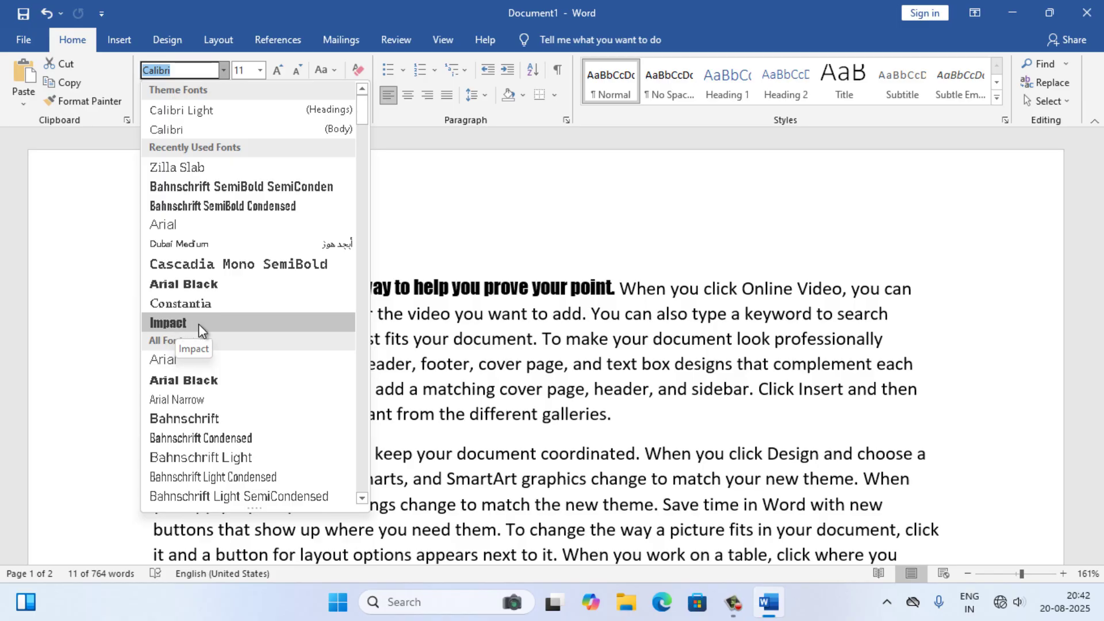
{"action": "left_click", "coordinate": [199, 324]}
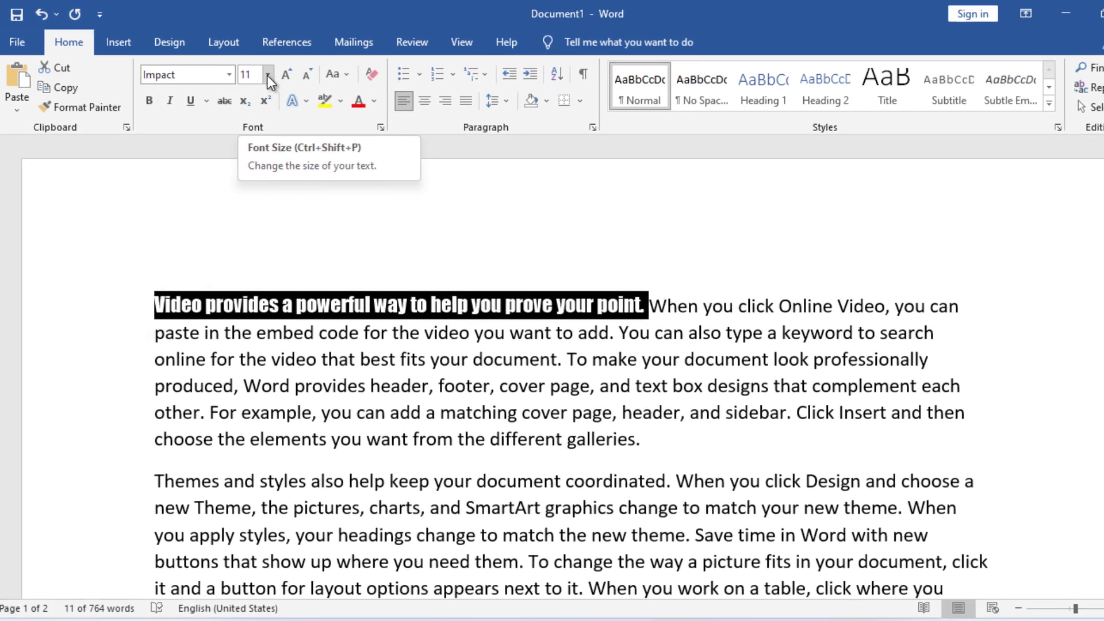
{"action": "left_click", "coordinate": [450, 206]}
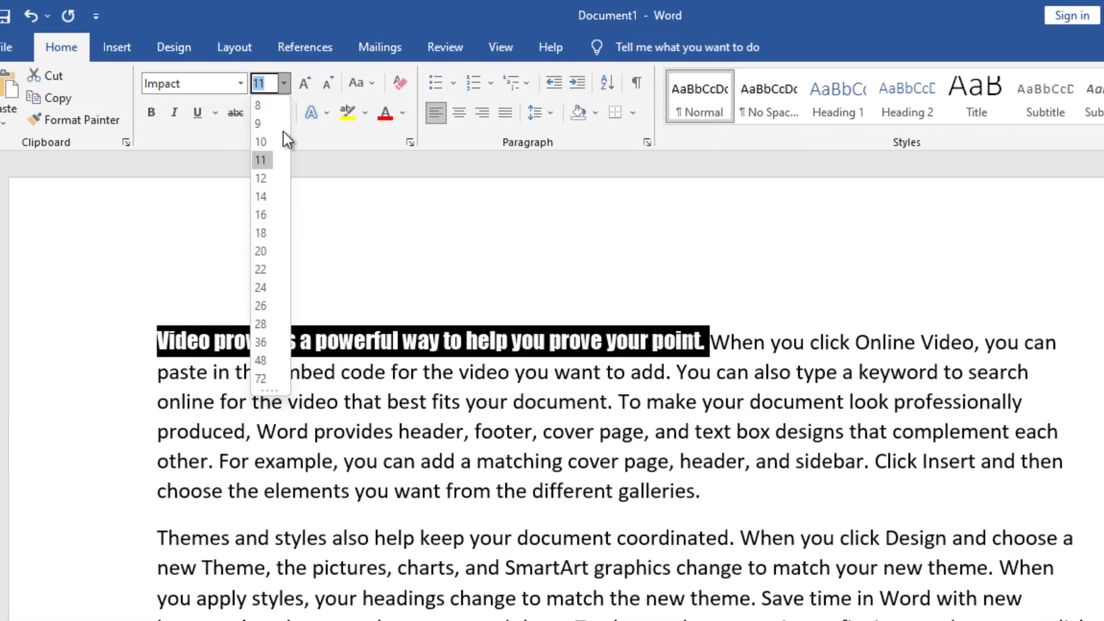
{"action": "left_click", "coordinate": [275, 205]}
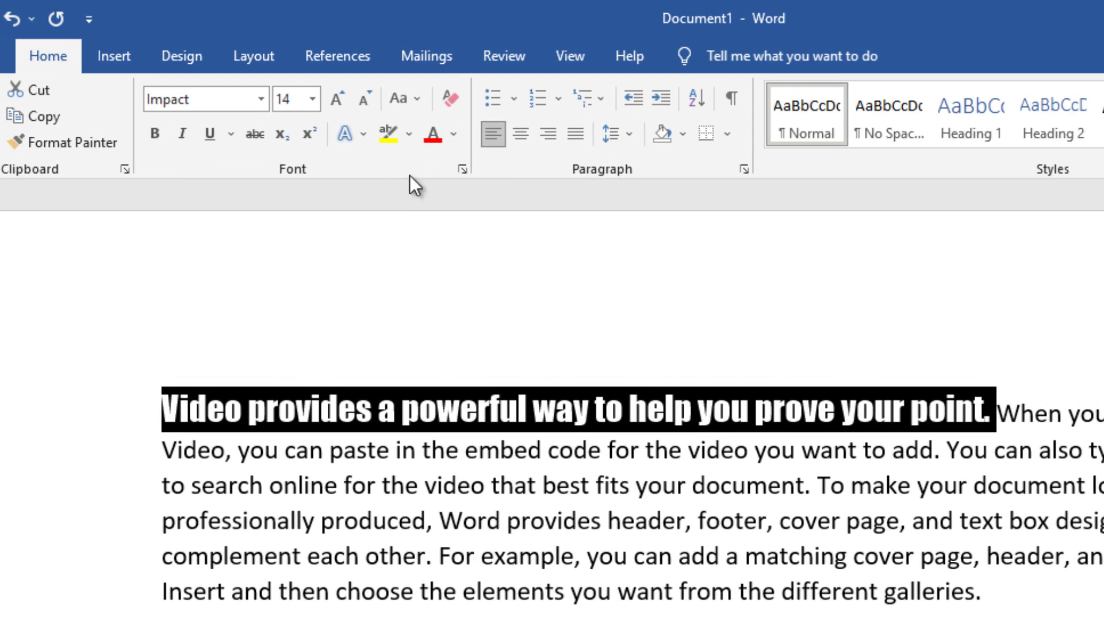
- Color the first sentence red, and apply the blue text effect with a reflection to it
{"action": "left_click", "coordinate": [455, 134]}
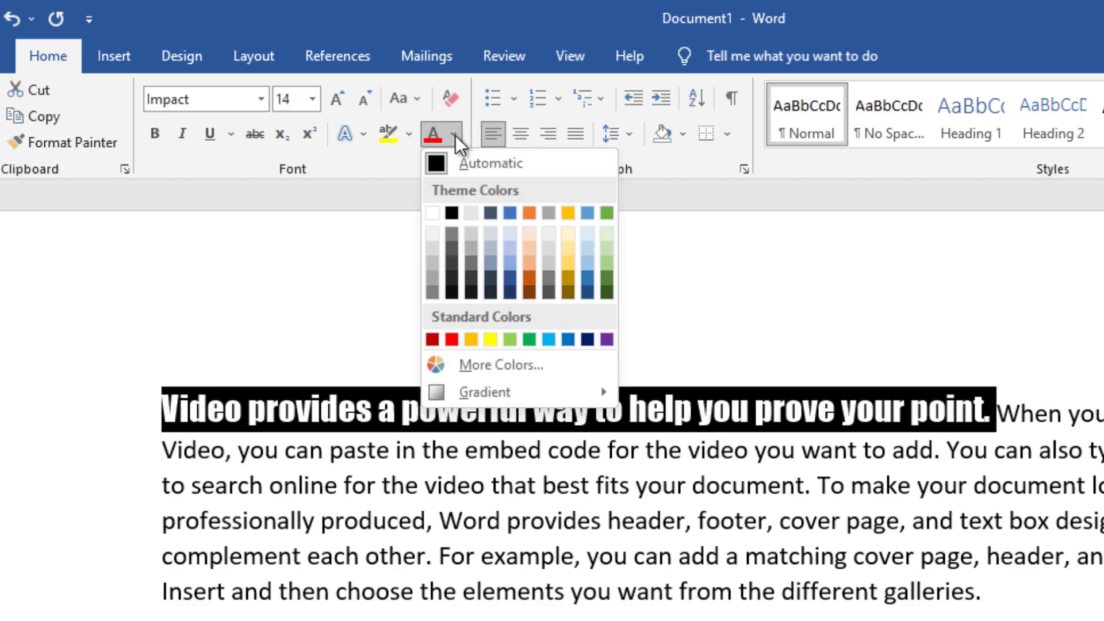
{"action": "left_click", "coordinate": [452, 339]}
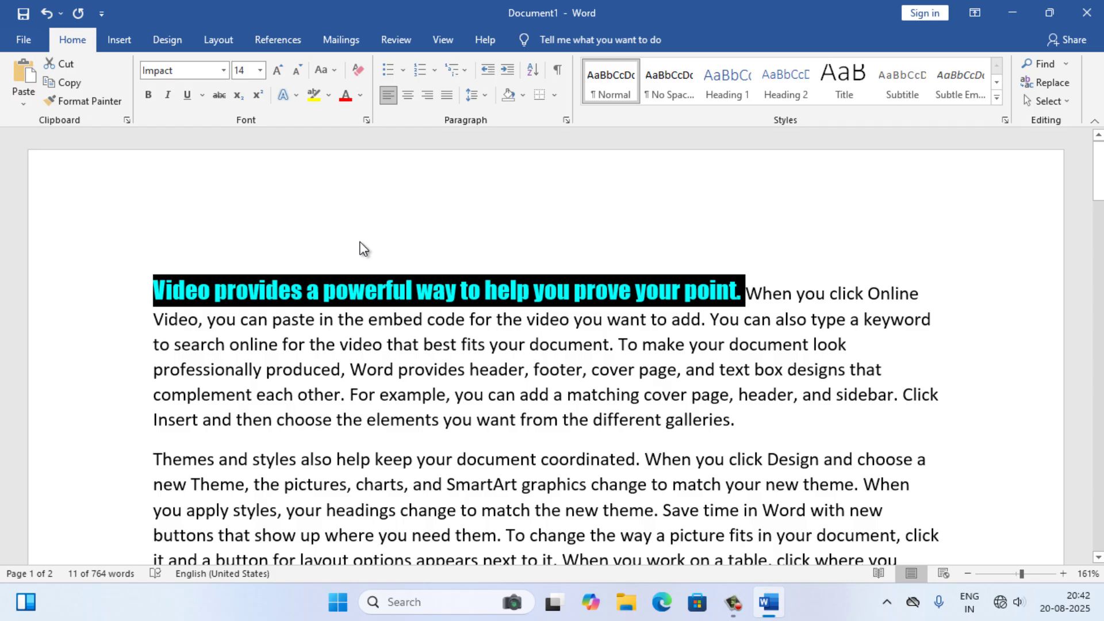
{"action": "left_click", "coordinate": [297, 96]}
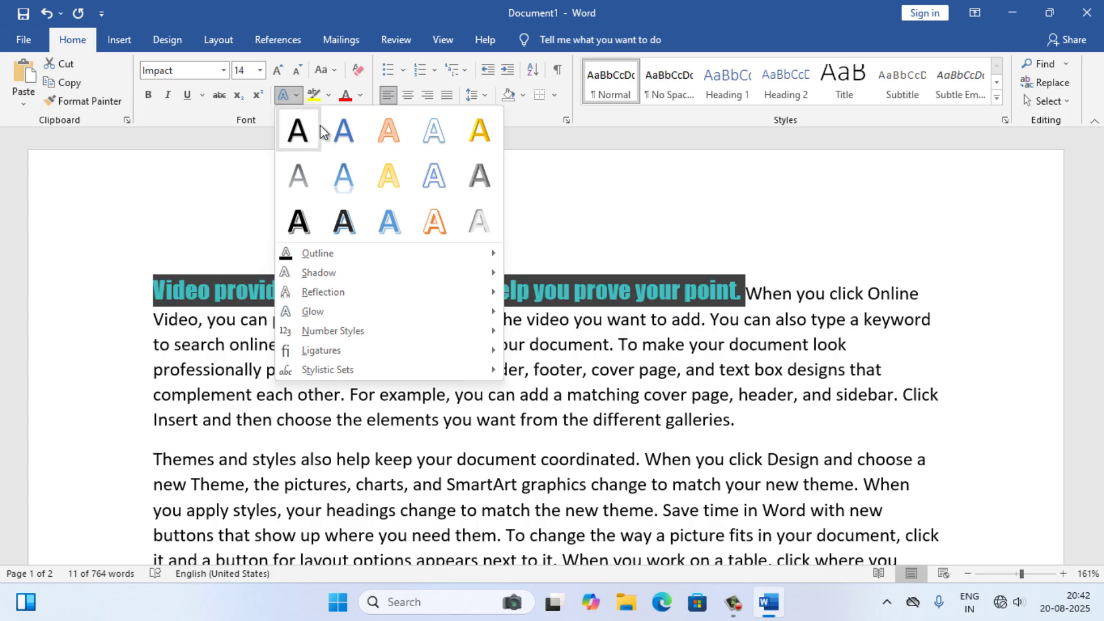
{"action": "left_click", "coordinate": [348, 180]}
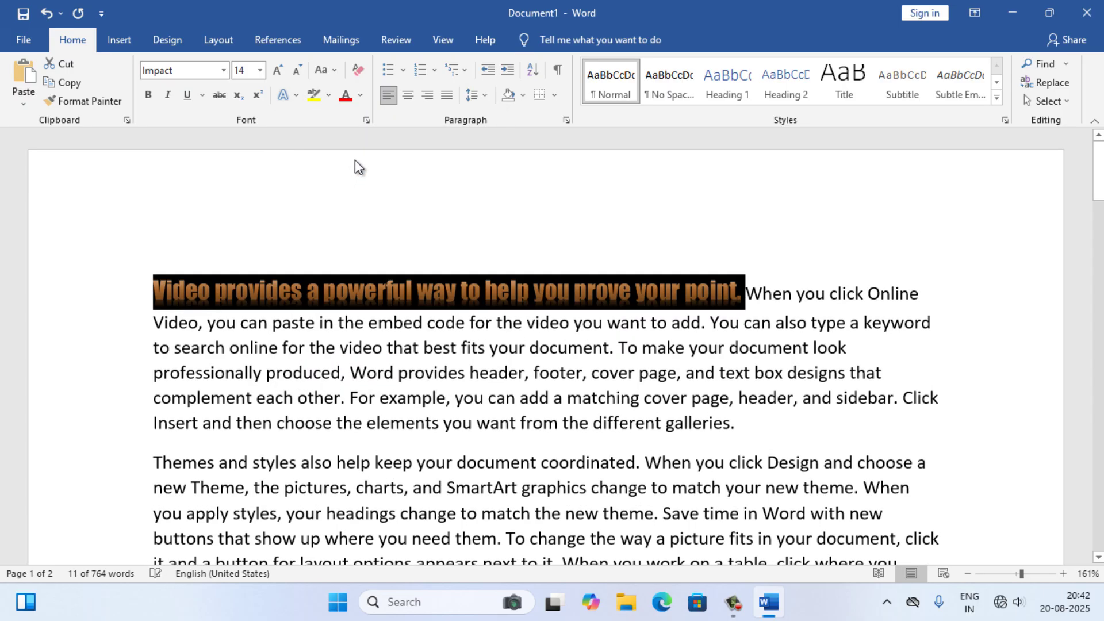
- Set the font color of the first sentence to the standard red
{"action": "left_click", "coordinate": [359, 96]}
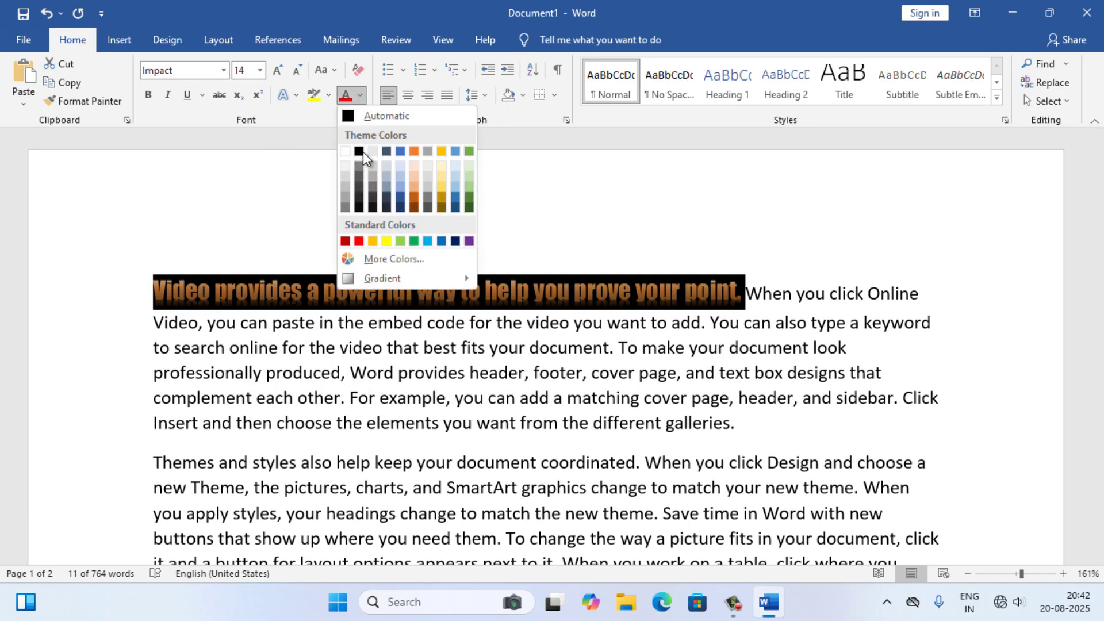
{"action": "left_click", "coordinate": [358, 242]}
{"action": "left_click", "coordinate": [236, 291]}
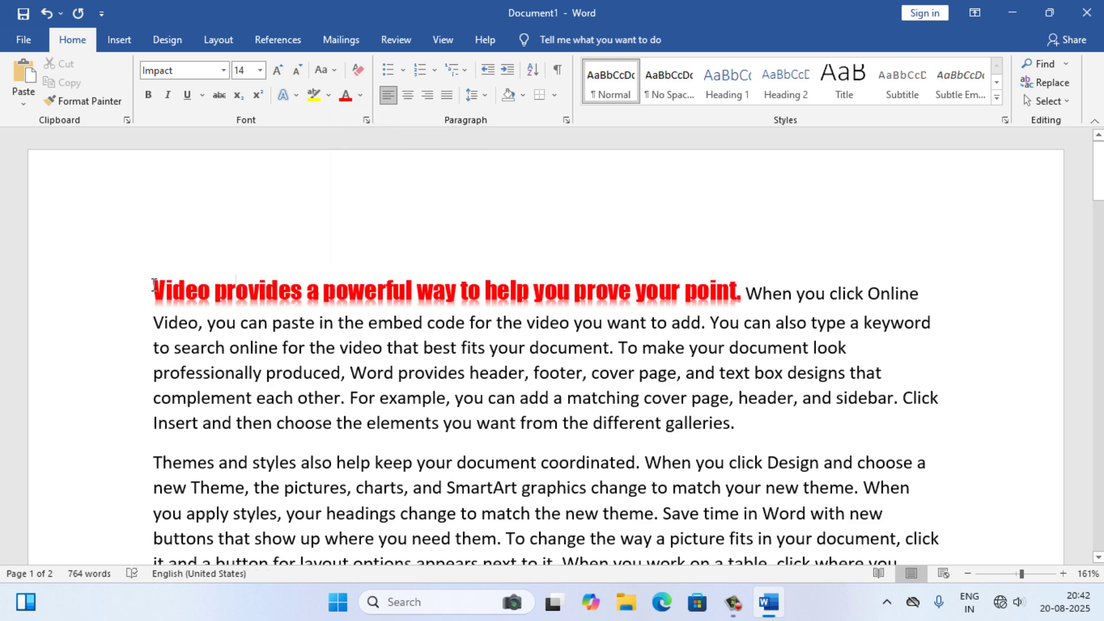
{"action": "left_click_drag", "start_coordinate": [154, 285], "coordinate": [684, 290]}
{"action": "left_click", "coordinate": [596, 291]}
- Copy the formatting of "provides a powerful" with Format Painter onto "Themes and styles also help keep your" in the second paragraph
{"action": "left_click_drag", "start_coordinate": [253, 287], "coordinate": [383, 292]}
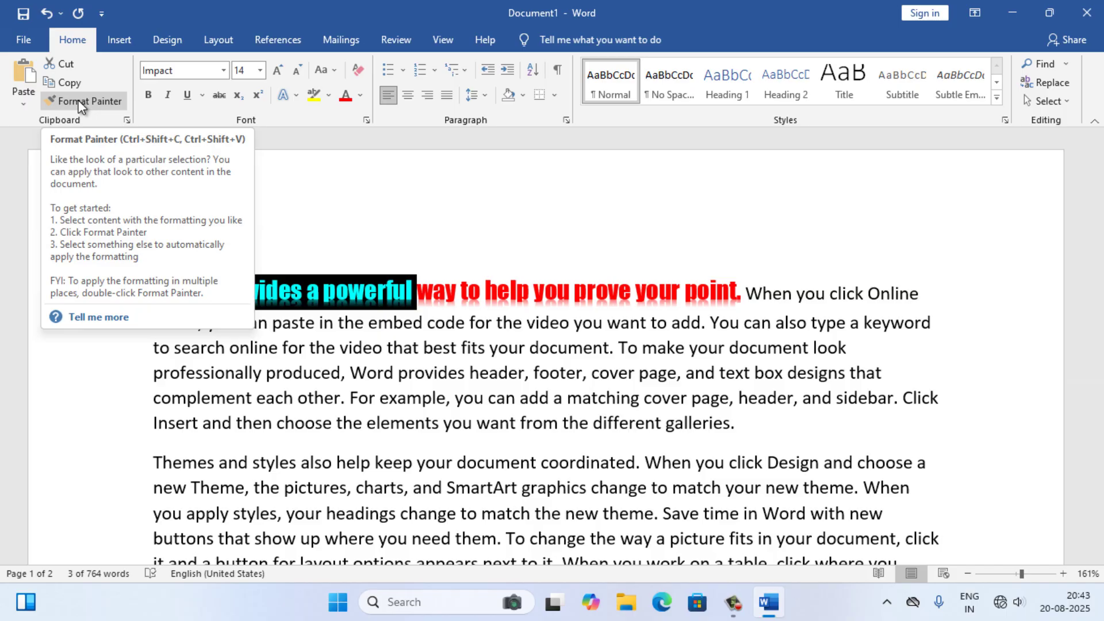
{"action": "left_click", "coordinate": [262, 331]}
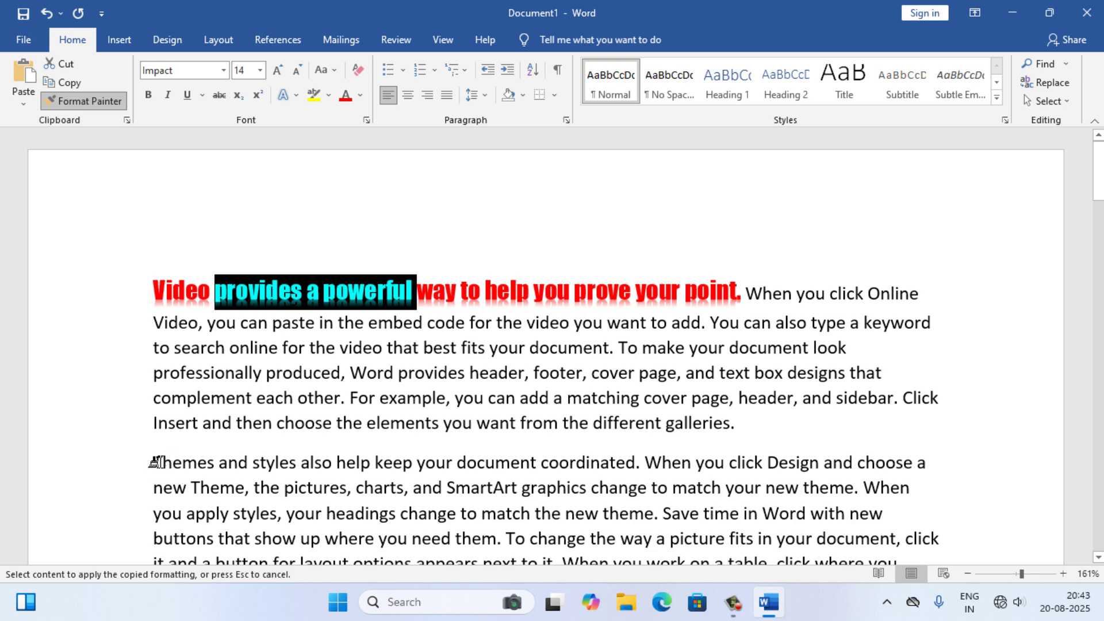
{"action": "left_click_drag", "start_coordinate": [150, 462], "coordinate": [450, 468]}
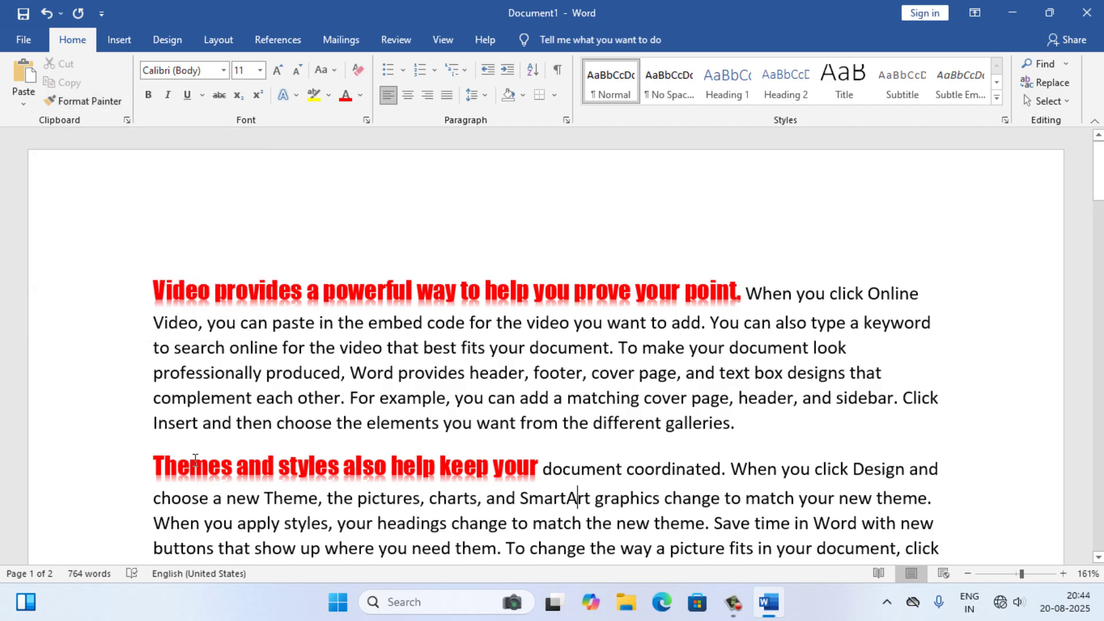
- Clear all formatting from "Themes and styles also help keep your" in the second paragraph and from the first sentence of the document
{"action": "left_click_drag", "start_coordinate": [151, 462], "coordinate": [502, 469]}
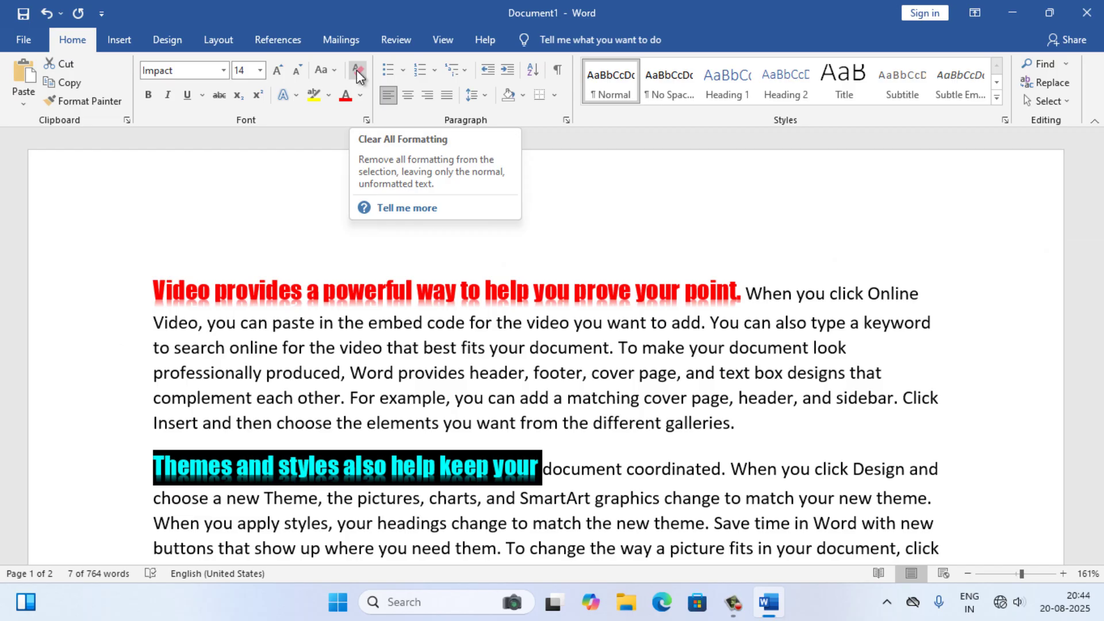
{"action": "left_click", "coordinate": [356, 70]}
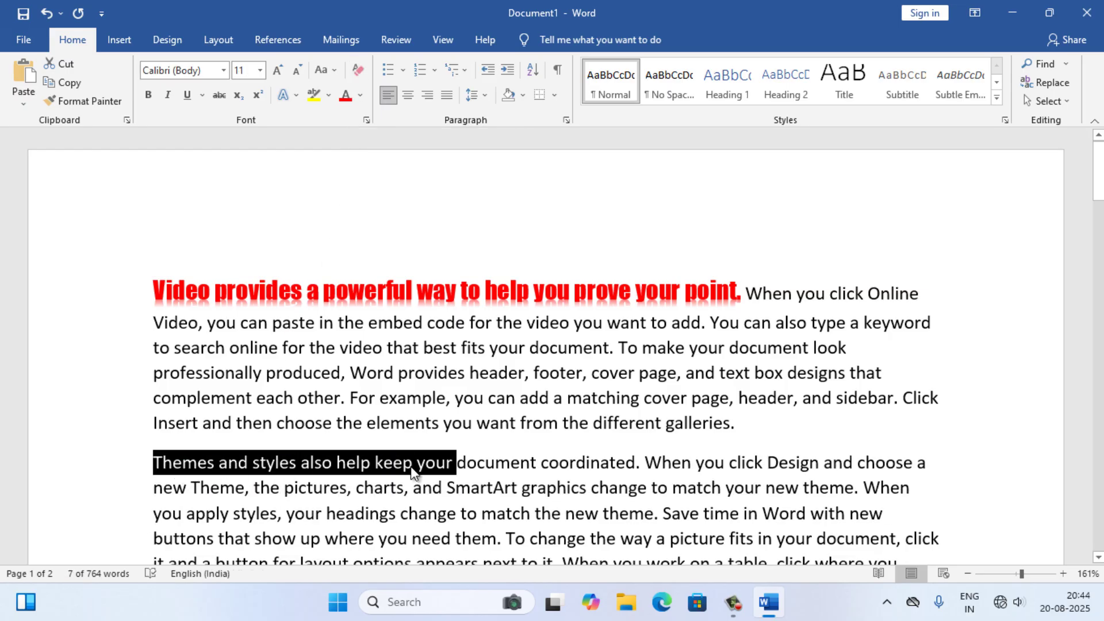
{"action": "left_click", "coordinate": [381, 460]}
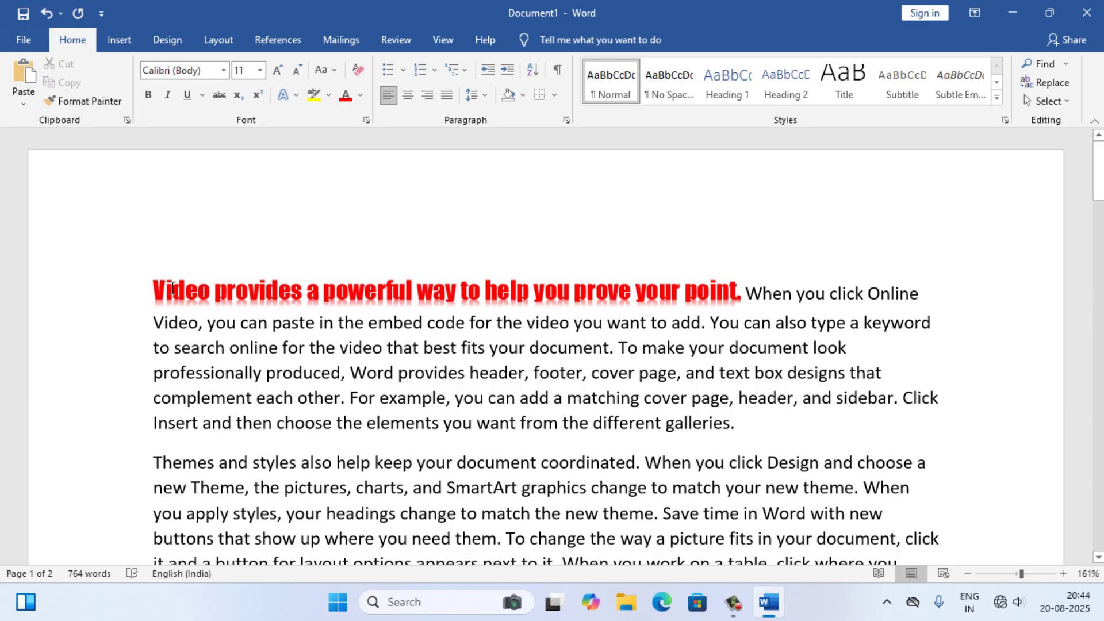
{"action": "left_click_drag", "start_coordinate": [172, 287], "coordinate": [746, 296]}
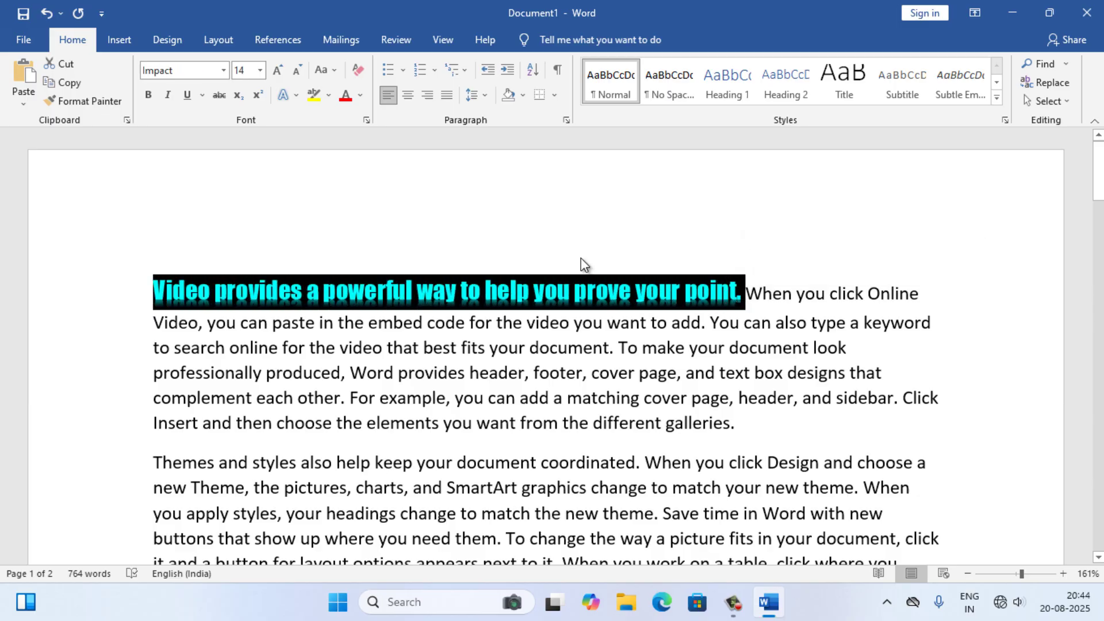
{"action": "left_click", "coordinate": [355, 71]}
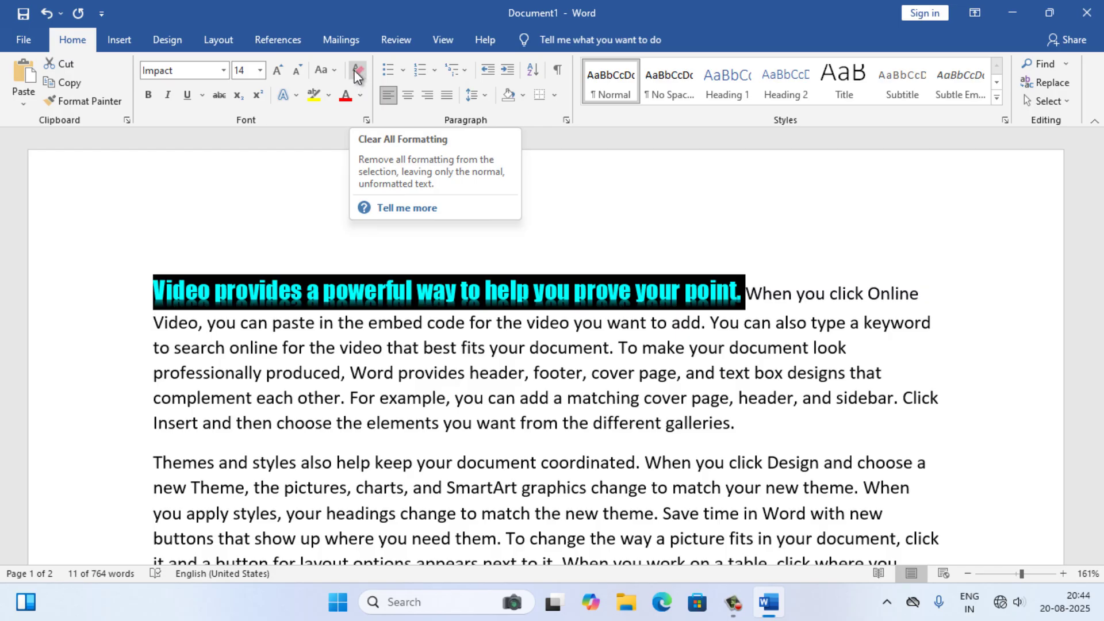
{"action": "left_click", "coordinate": [357, 75]}
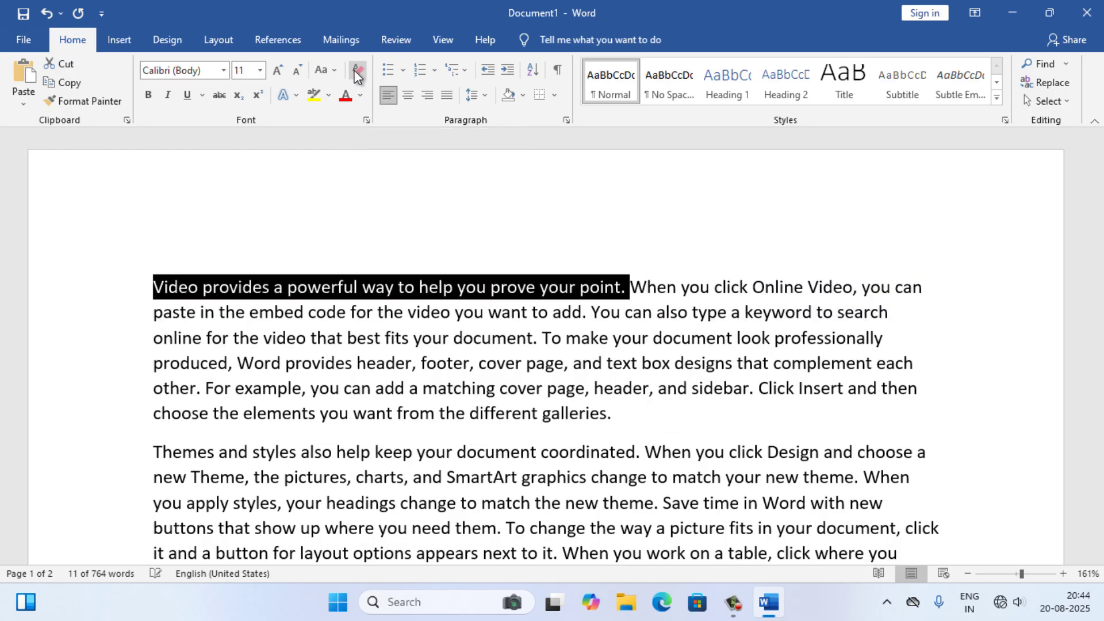
{"action": "left_click", "coordinate": [179, 292]}
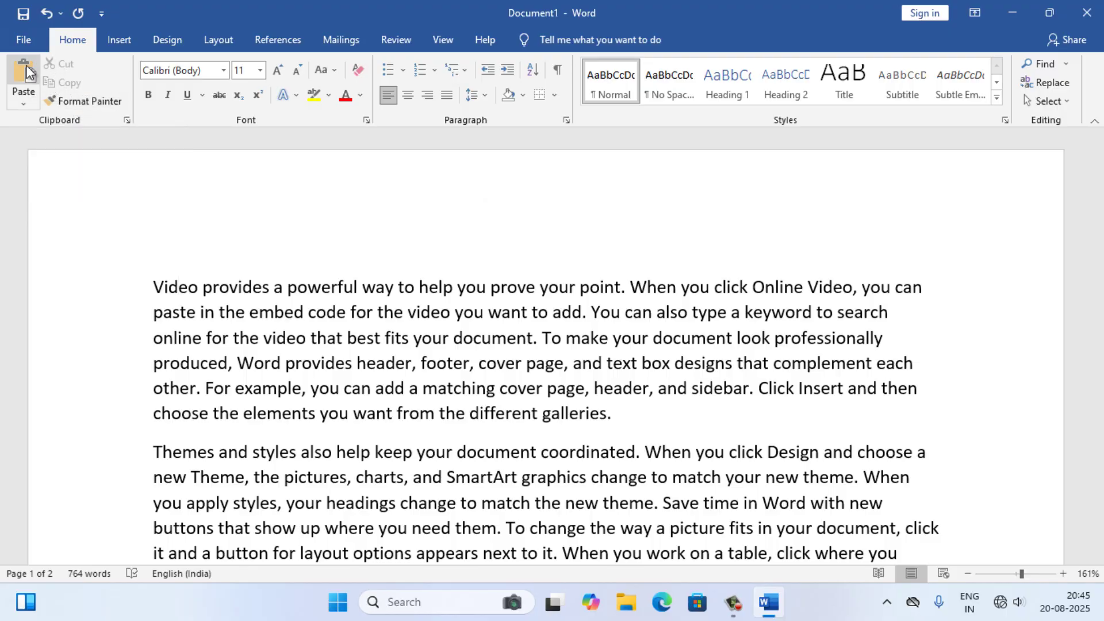
- Move the word "provides" from the first sentence to the end of the first paragraph
{"action": "left_click", "coordinate": [250, 313]}
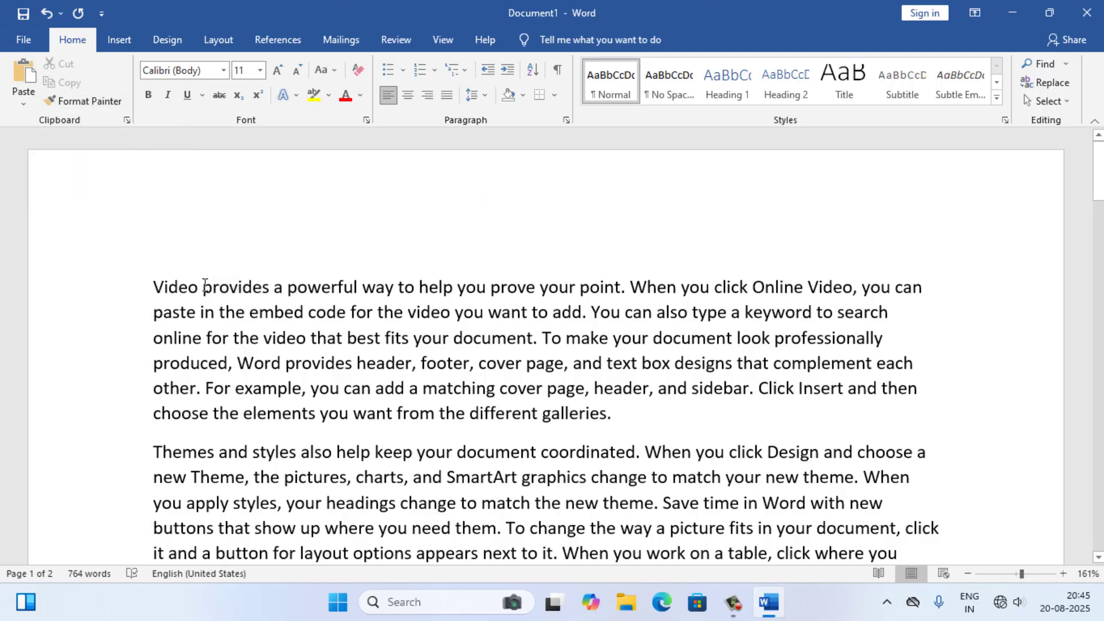
{"action": "left_click_drag", "start_coordinate": [203, 287], "coordinate": [269, 290]}
{"action": "key", "text": "ctrl+c"}
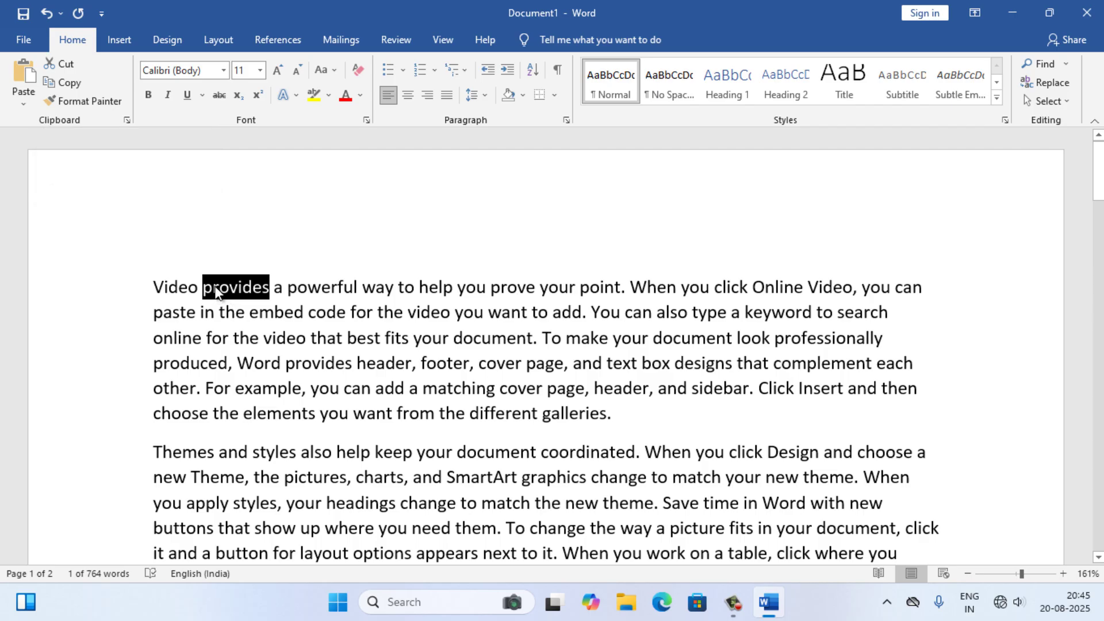
{"action": "key", "text": "Delete"}
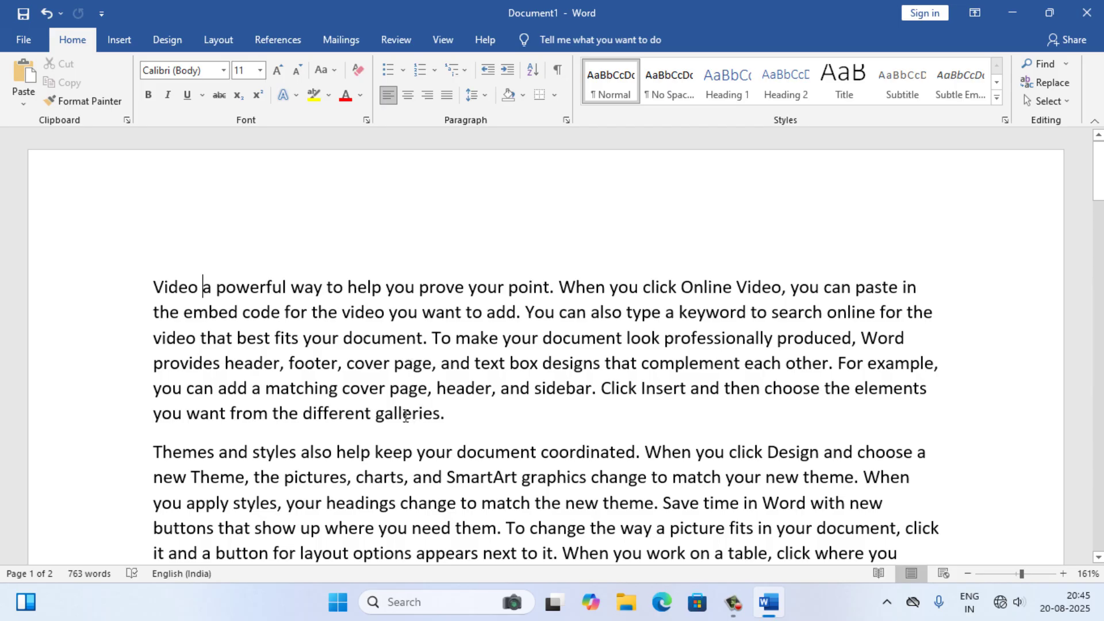
{"action": "left_click", "coordinate": [457, 418]}
{"action": "key", "text": "ctrl+v"}
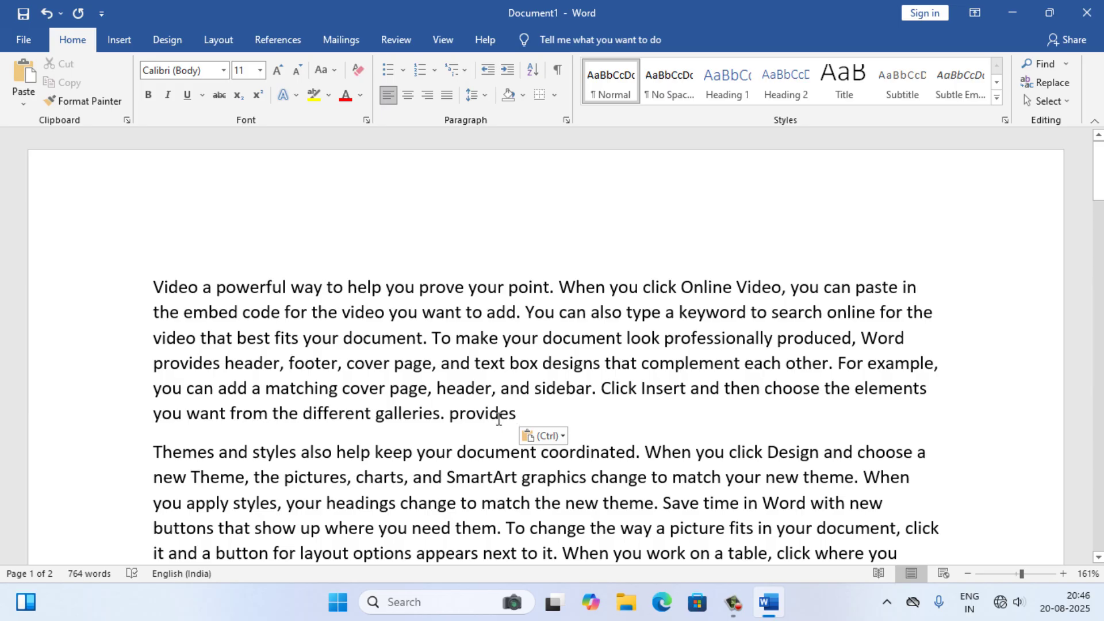
- Undo the last paste and paste a copy of "powerful" from the first sentence at the end of the first paragraph
{"action": "left_click", "coordinate": [43, 12]}
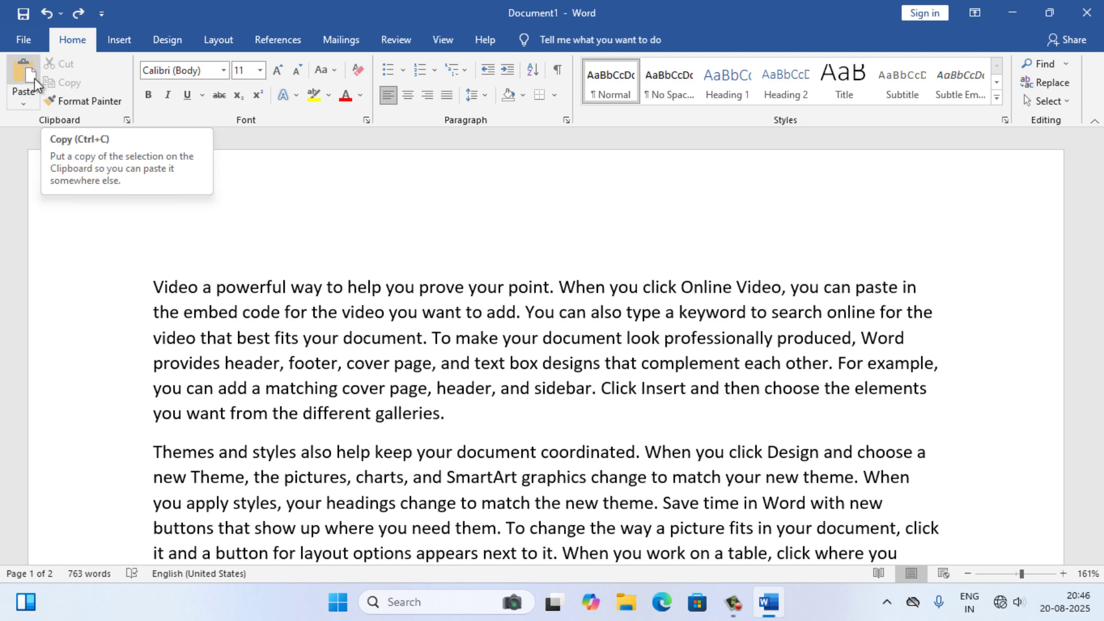
{"action": "left_click_drag", "start_coordinate": [216, 287], "coordinate": [265, 289]}
{"action": "key", "text": "ctrl+c"}
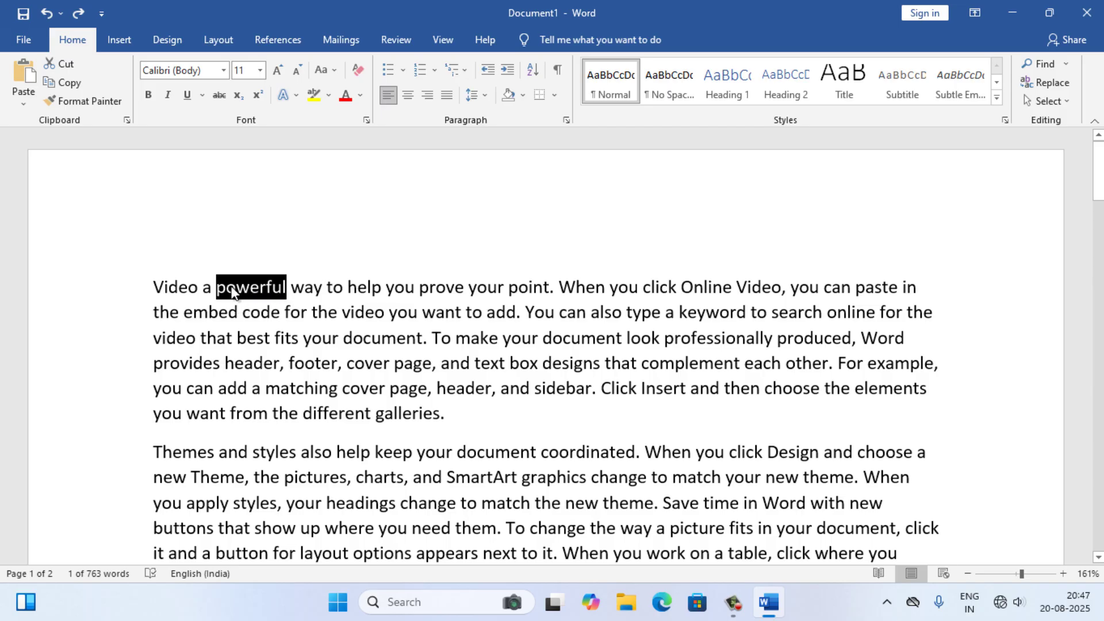
{"action": "left_click", "coordinate": [457, 415]}
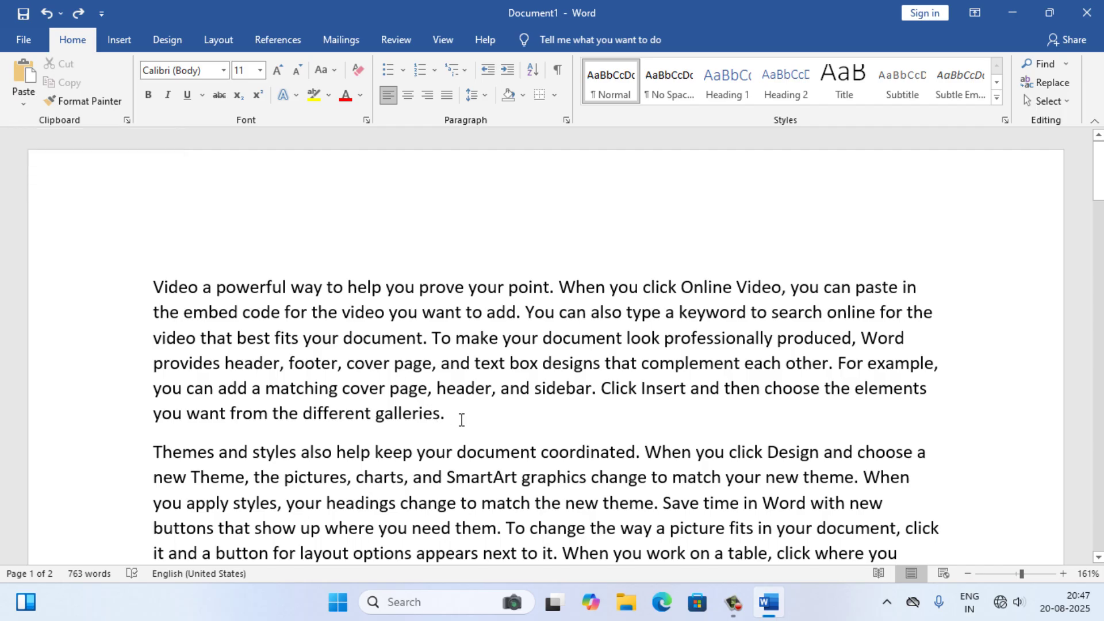
{"action": "key", "text": "ctrl+v"}
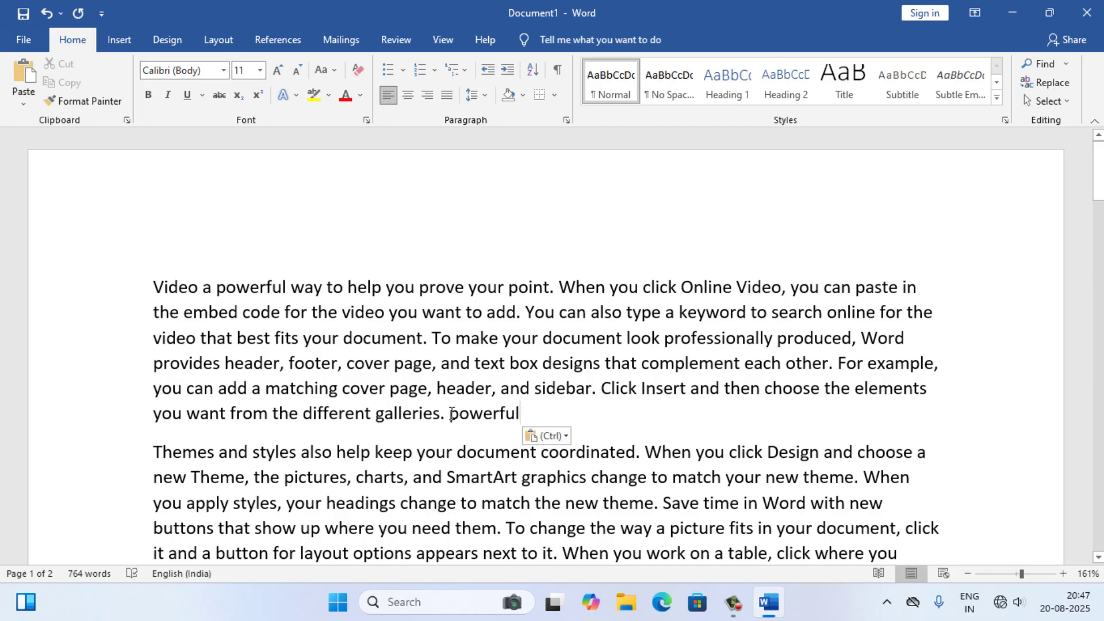